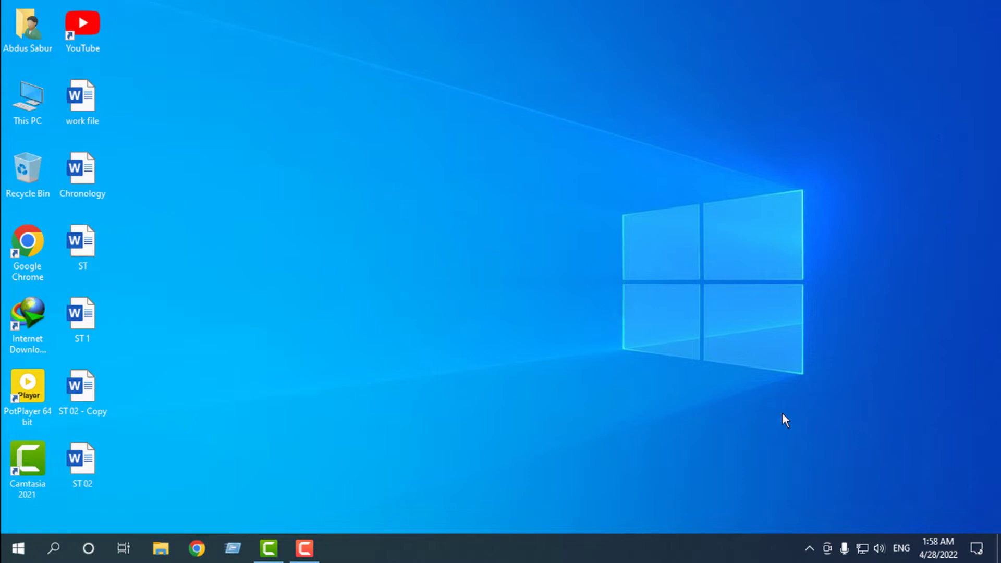
Open the Date & time settings from the taskbar clock
mouse_move(934, 550)
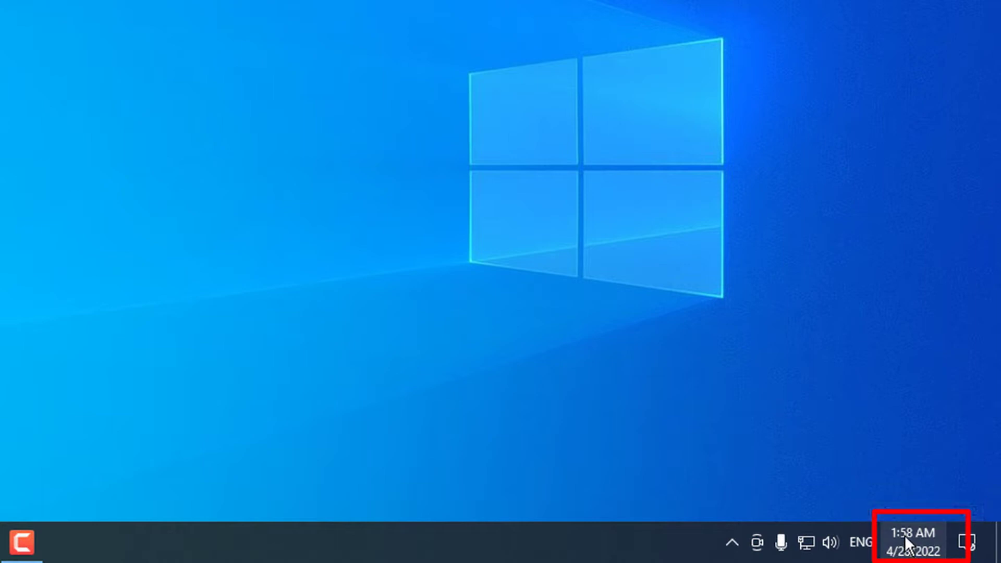
right_click(905, 534)
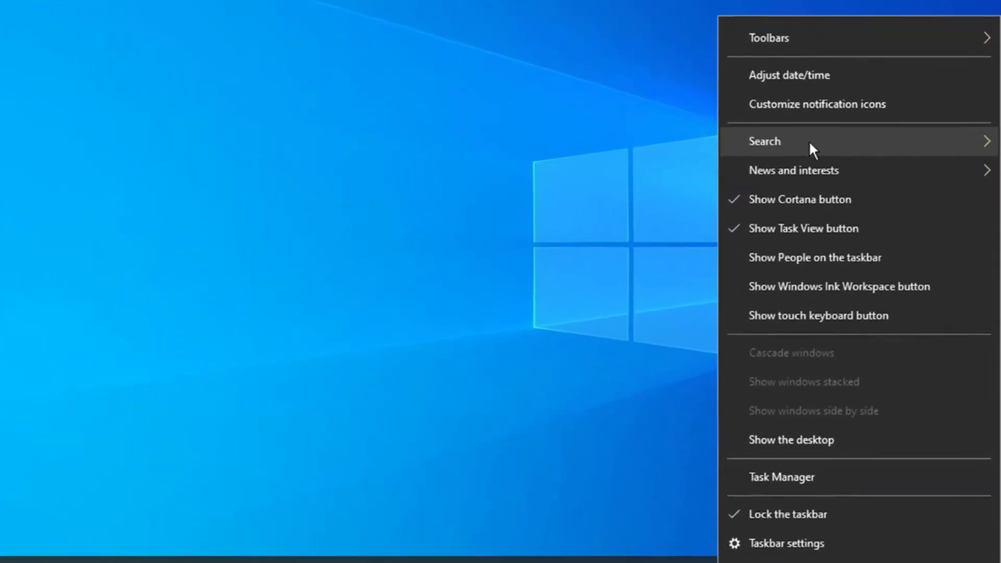
left_click(798, 71)
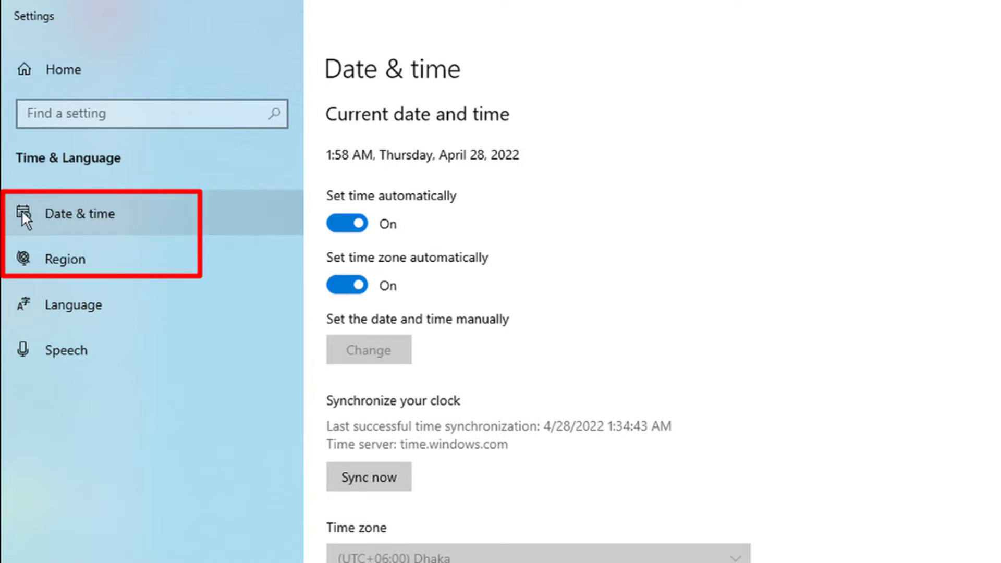
left_click(85, 217)
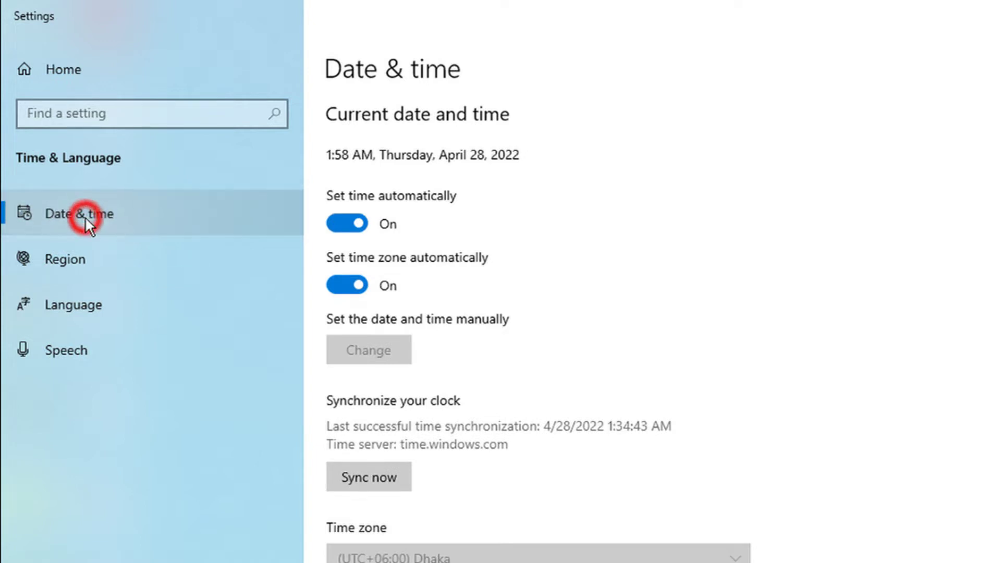
Turn off automatic time and automatic time zone setting, and choose (UTC+06:00) Dhaka as the time zone
left_click(343, 223)
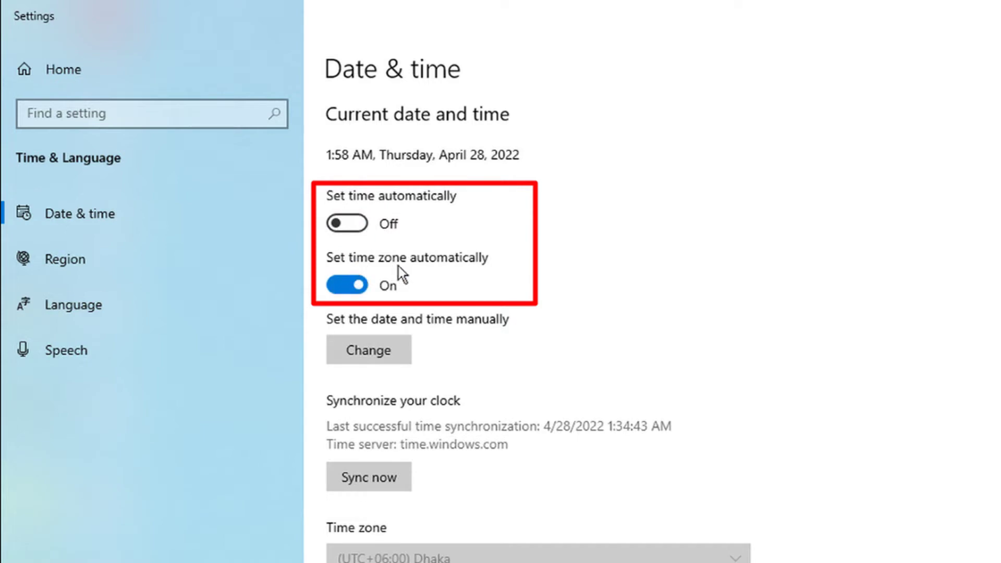
left_click(349, 285)
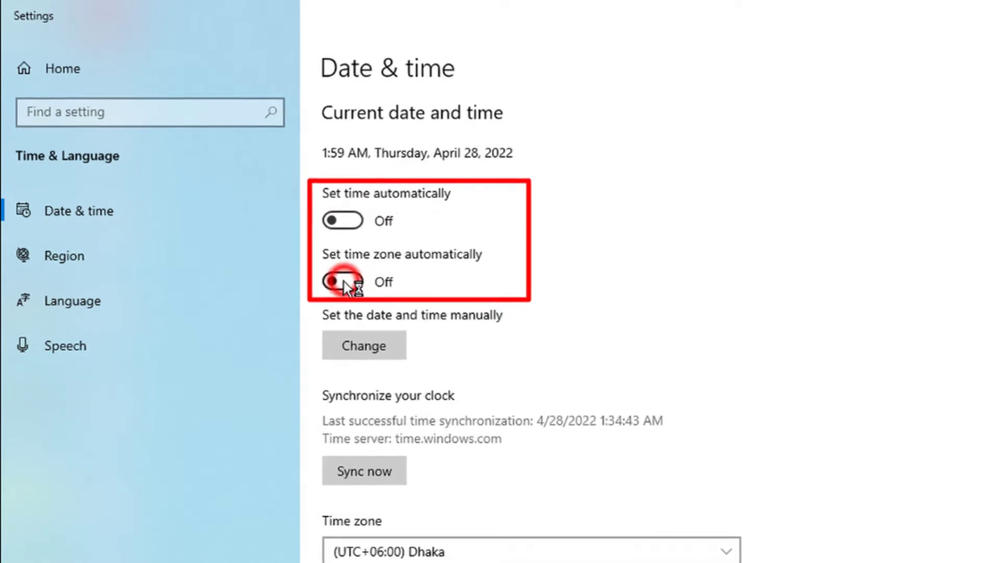
scroll(421, 355, "down", 2)
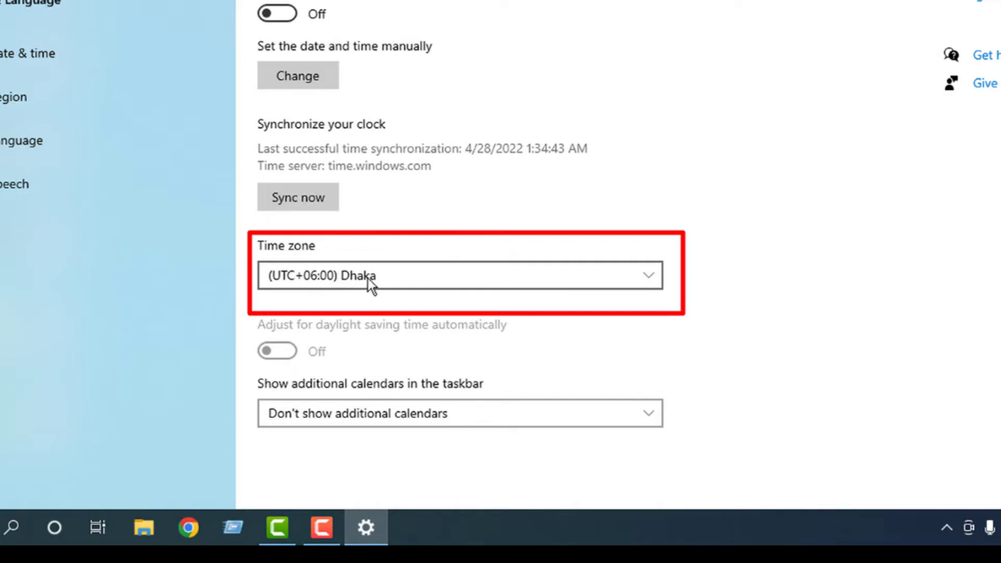
left_click(652, 279)
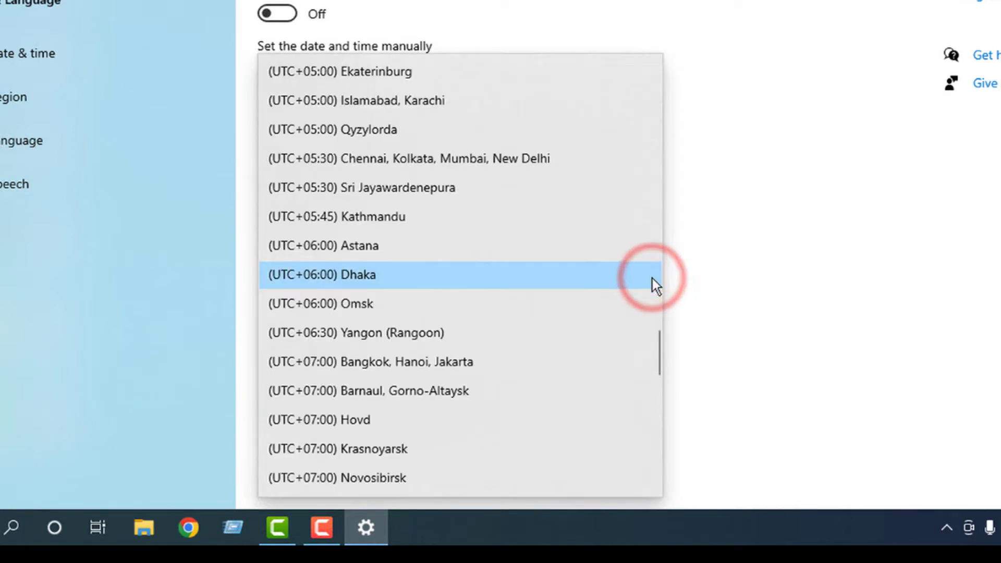
scroll(434, 216, "down", 2)
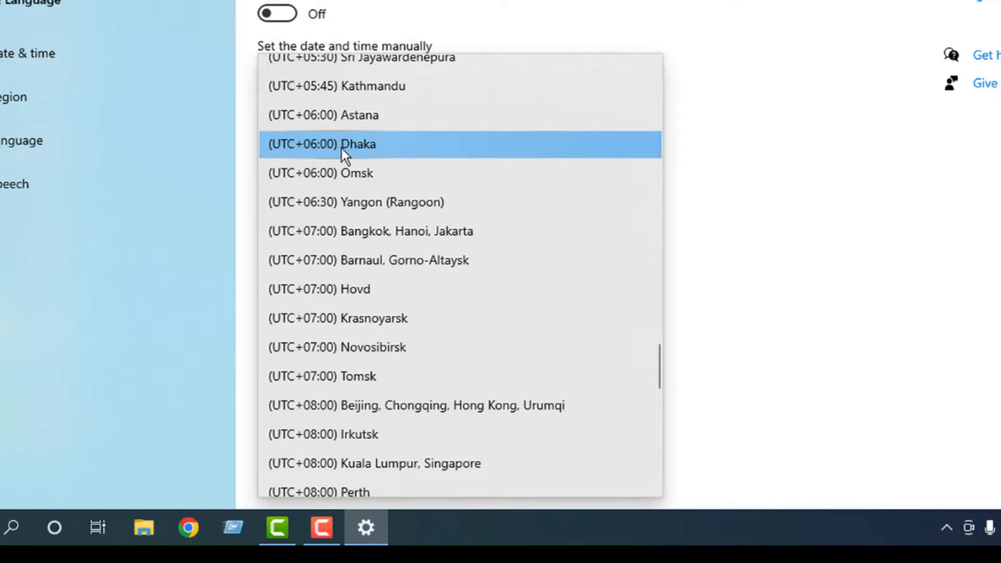
left_click(378, 145)
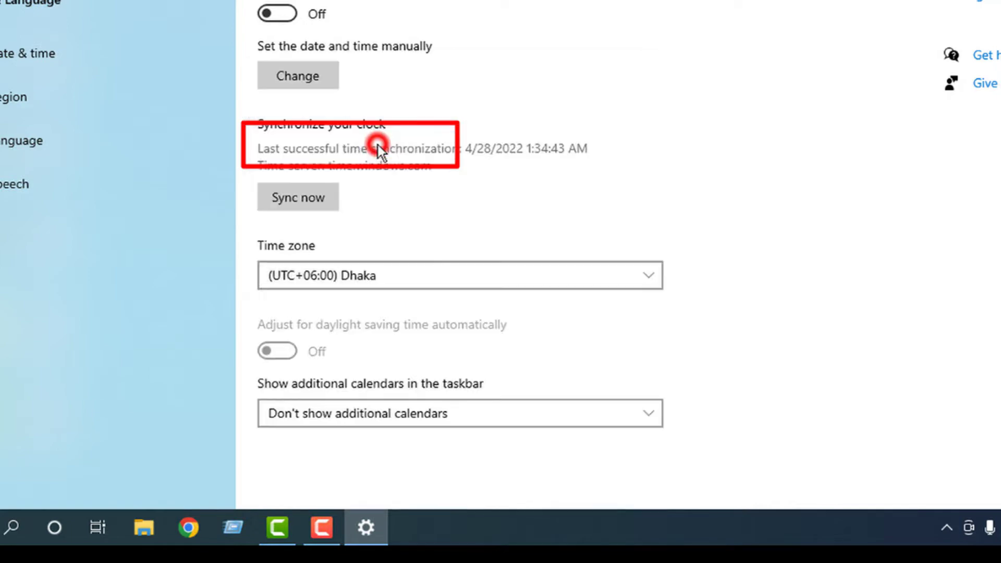
Open the manual date and time change dialog and set the date to April 28, 2022
scroll(393, 193, "up", 2)
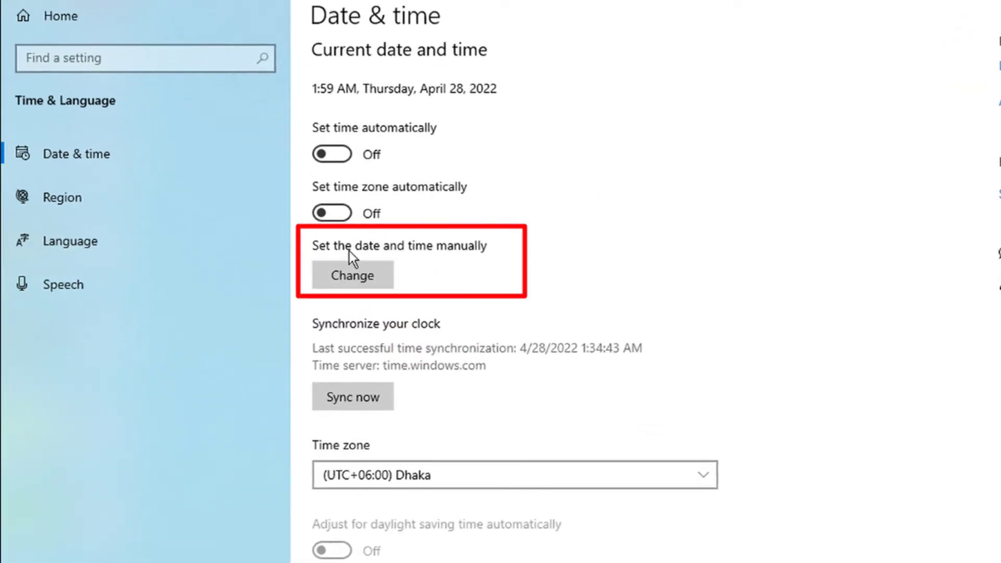
left_click(366, 277)
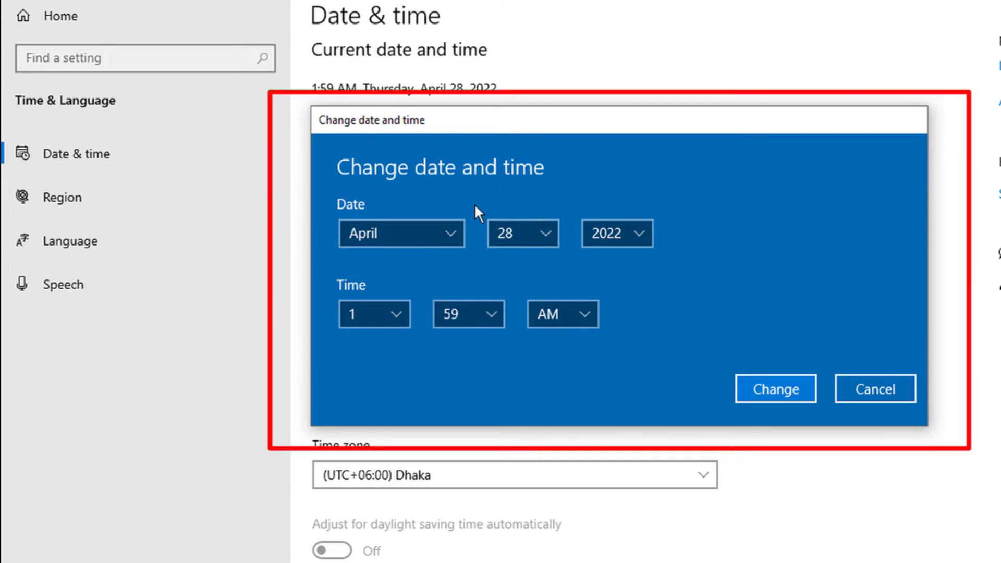
left_click(450, 233)
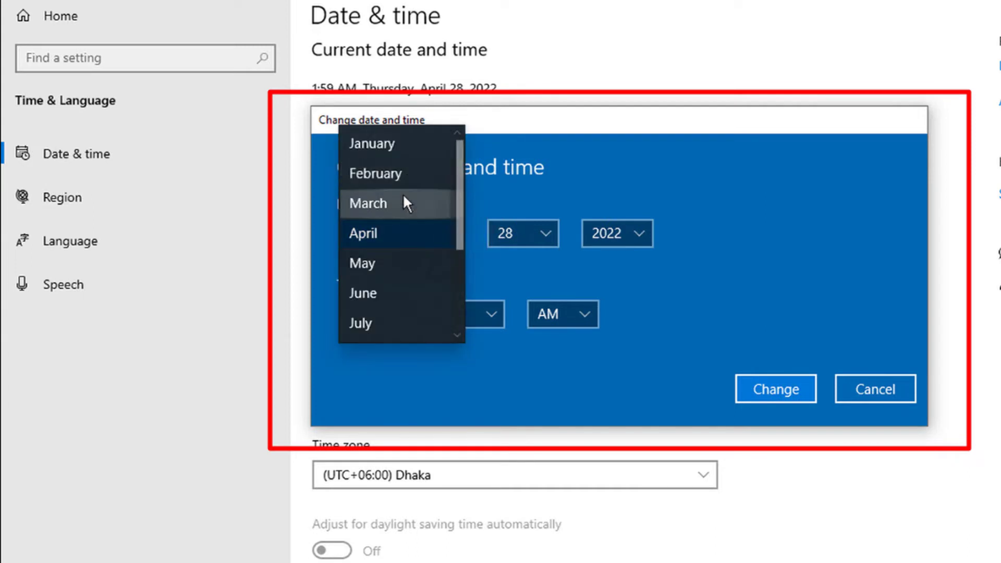
left_click(393, 233)
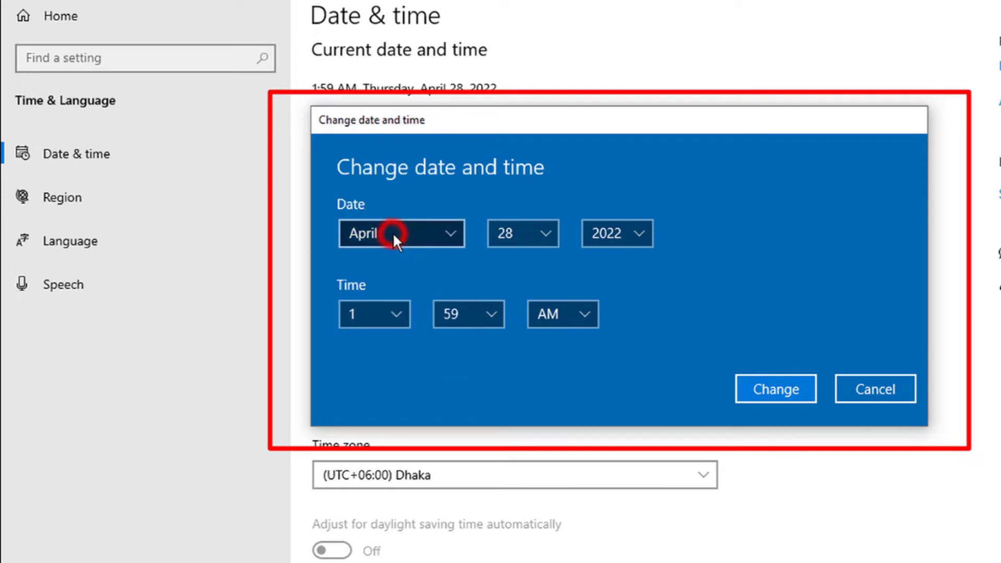
left_click(547, 232)
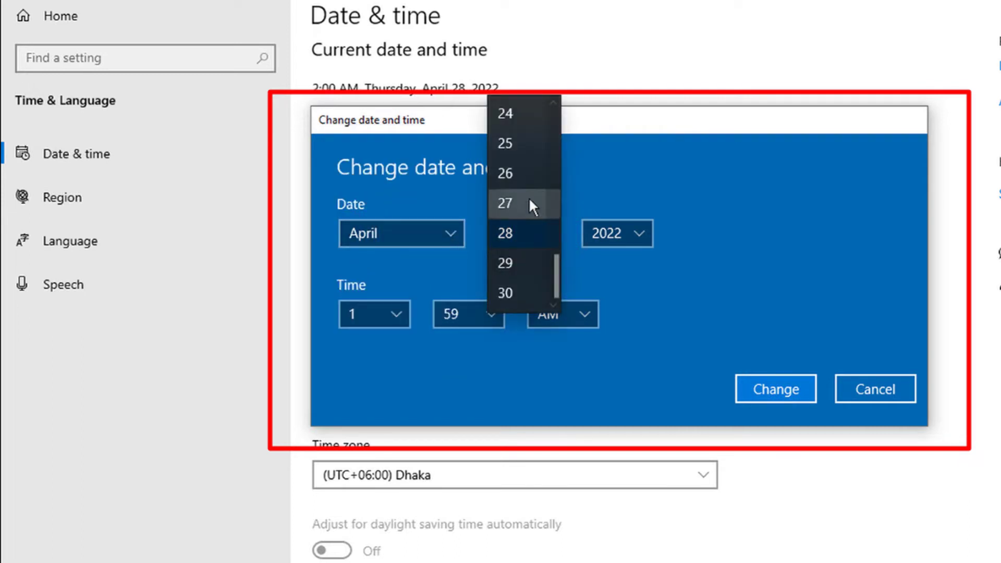
left_click(522, 233)
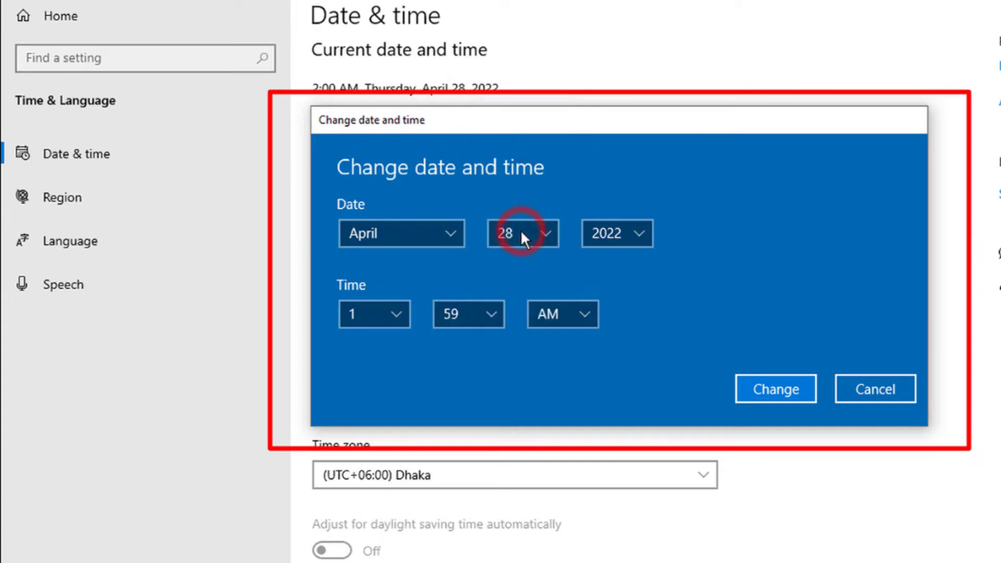
left_click(639, 229)
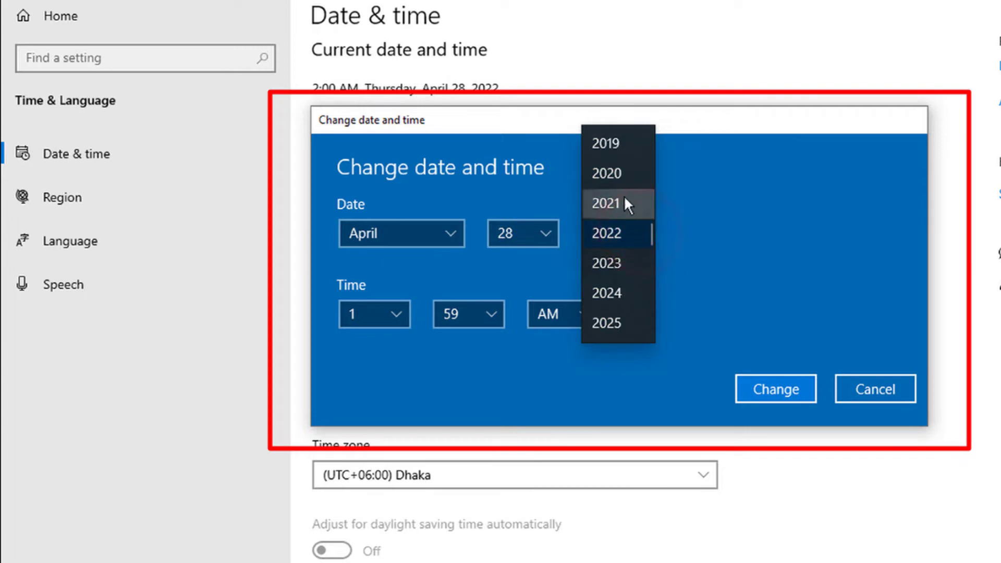
left_click(616, 239)
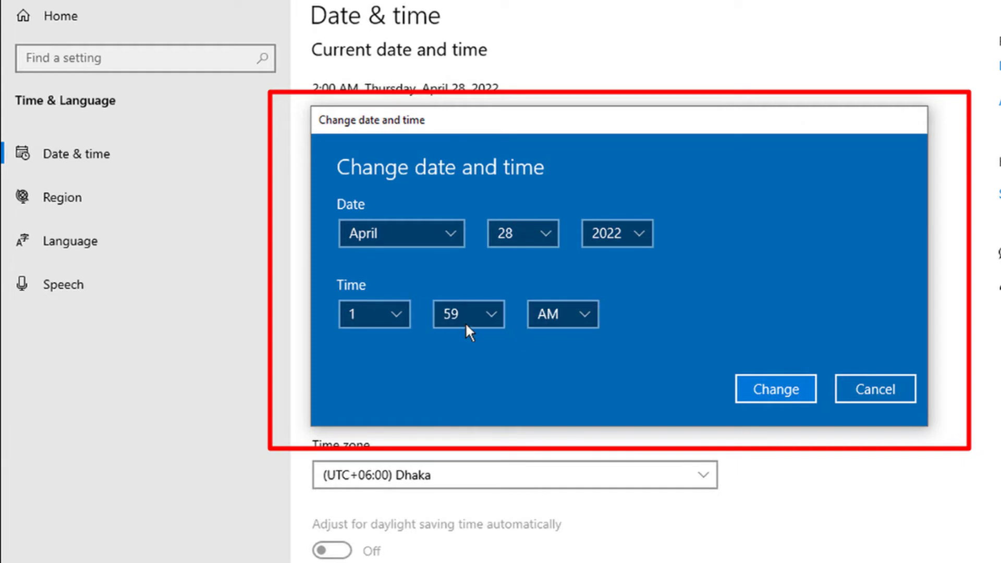
Set the manual time to 1:59 AM and apply the date and time change
left_click(395, 314)
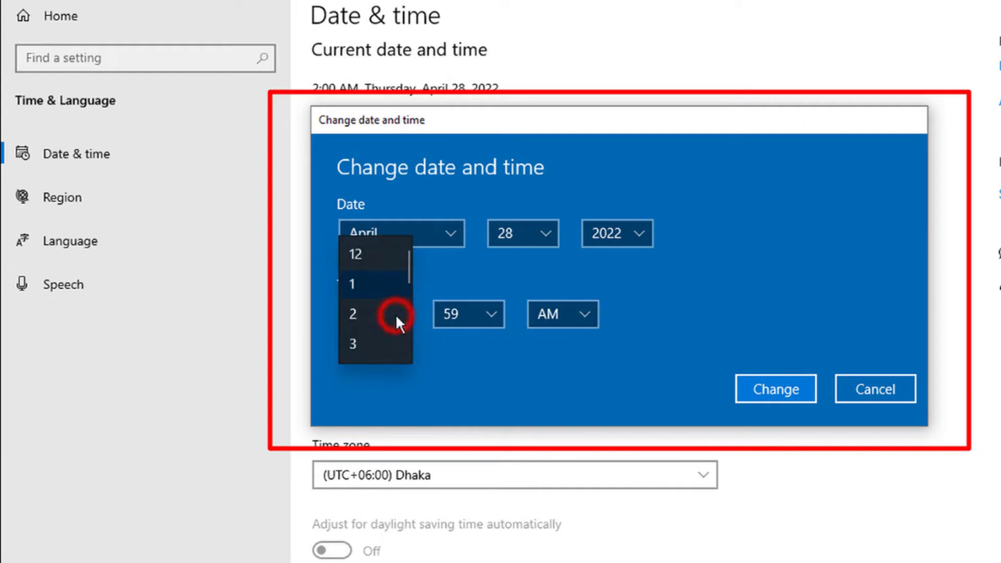
left_click(370, 282)
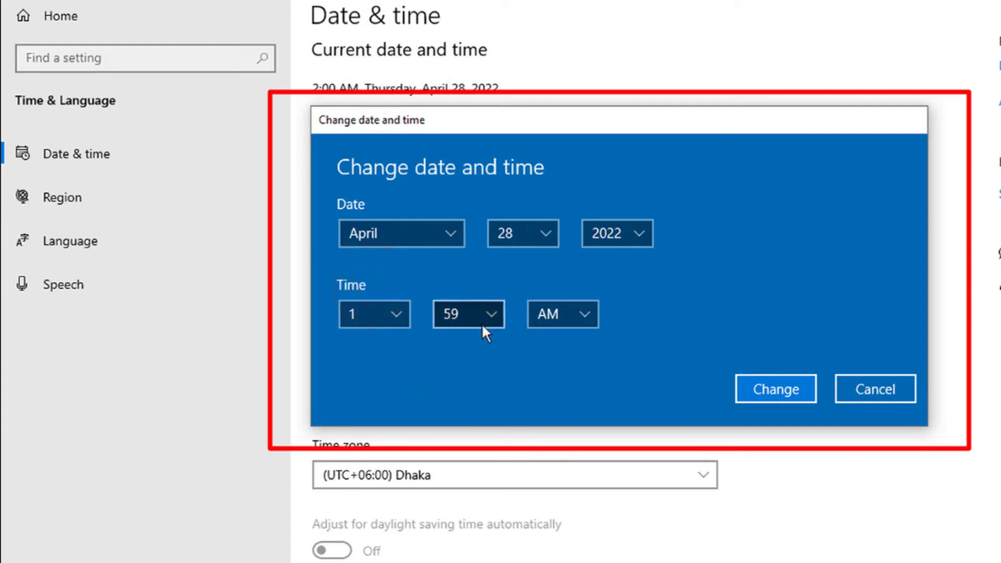
left_click(490, 313)
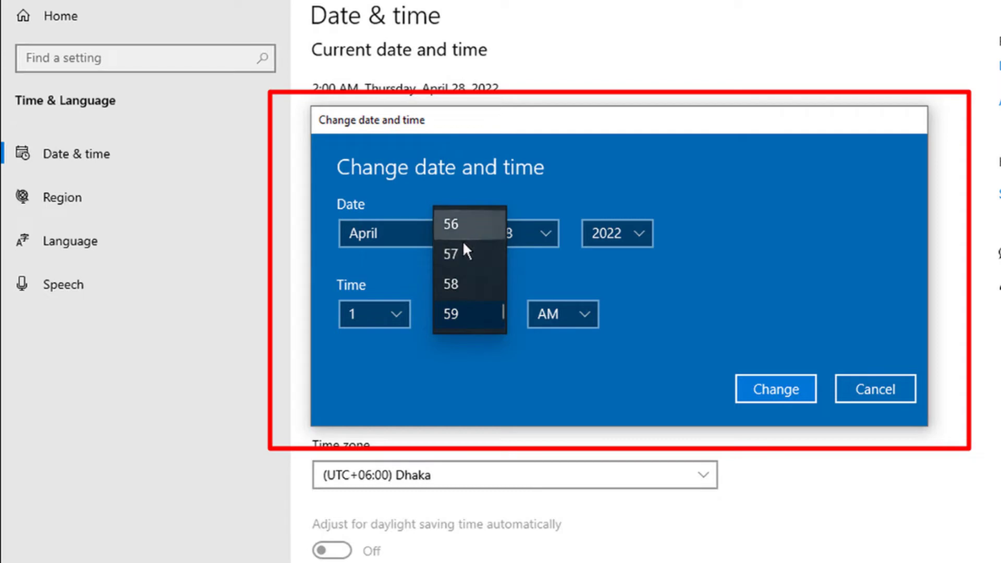
left_click(461, 311)
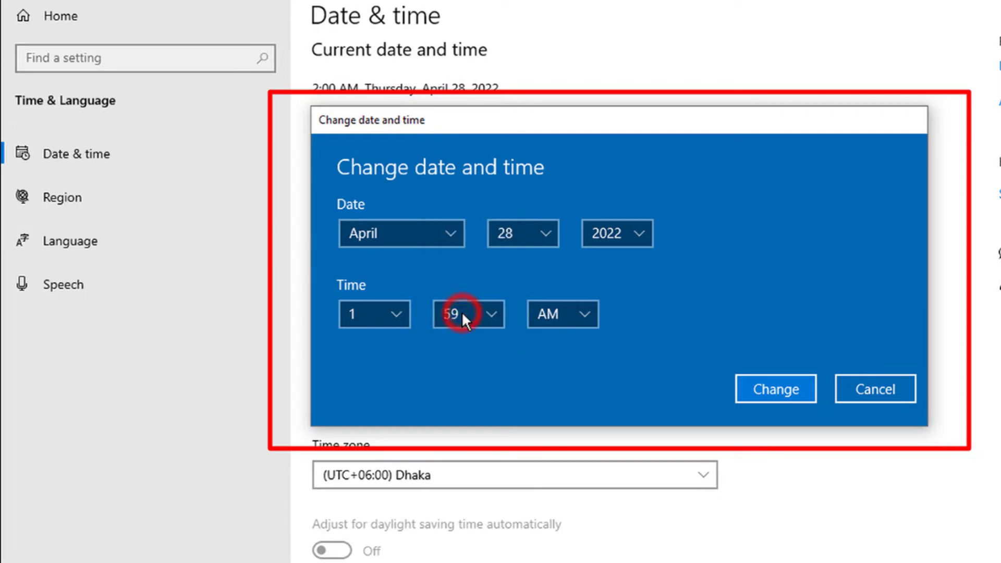
left_click(584, 316)
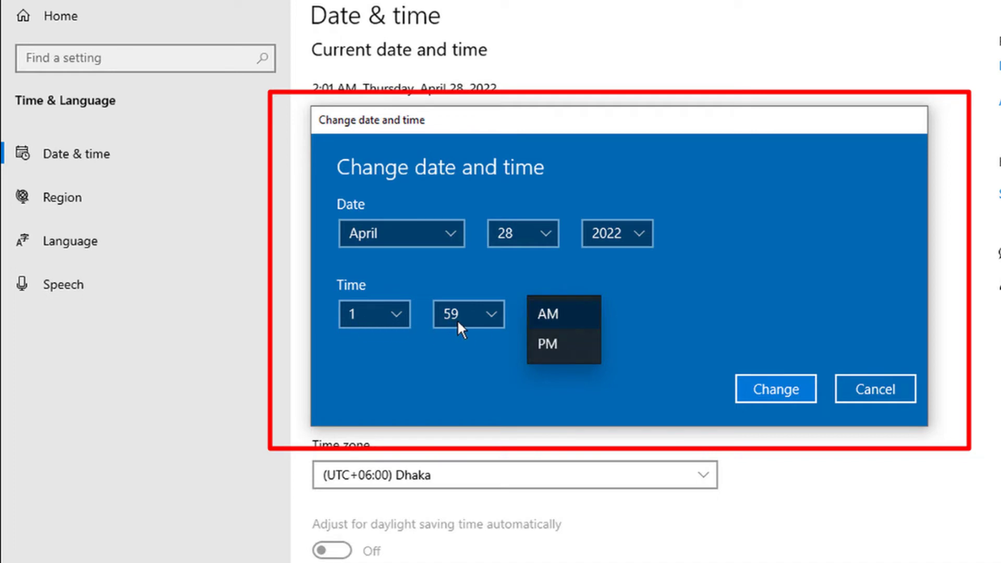
left_click(556, 312)
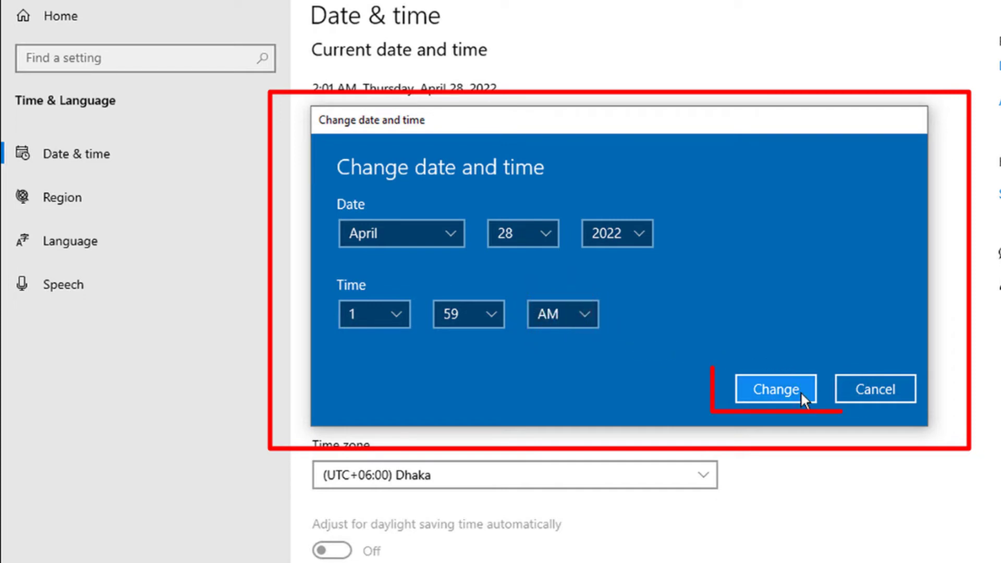
left_click(772, 387)
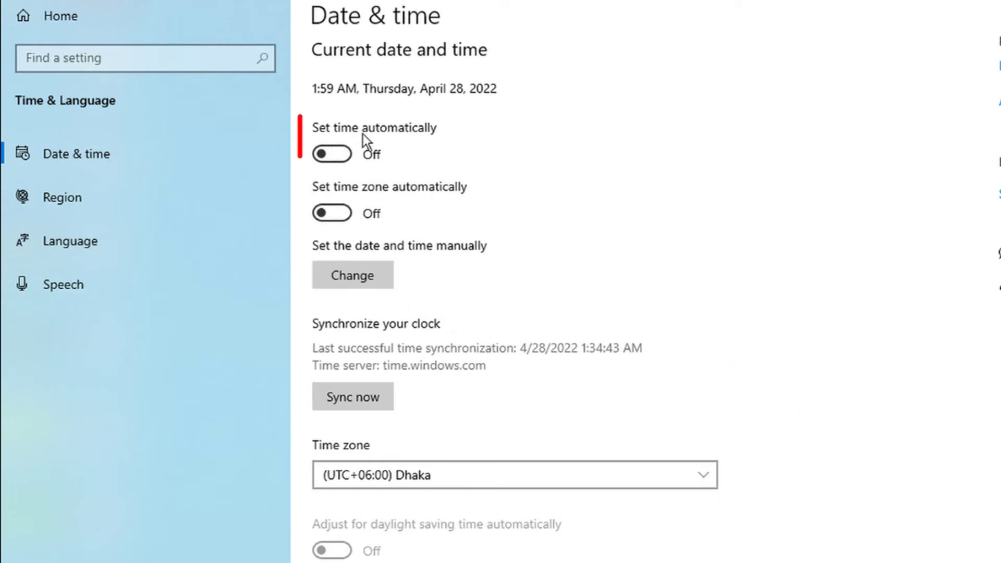
Turn on both automatic time and automatic time zone setting
left_click(340, 154)
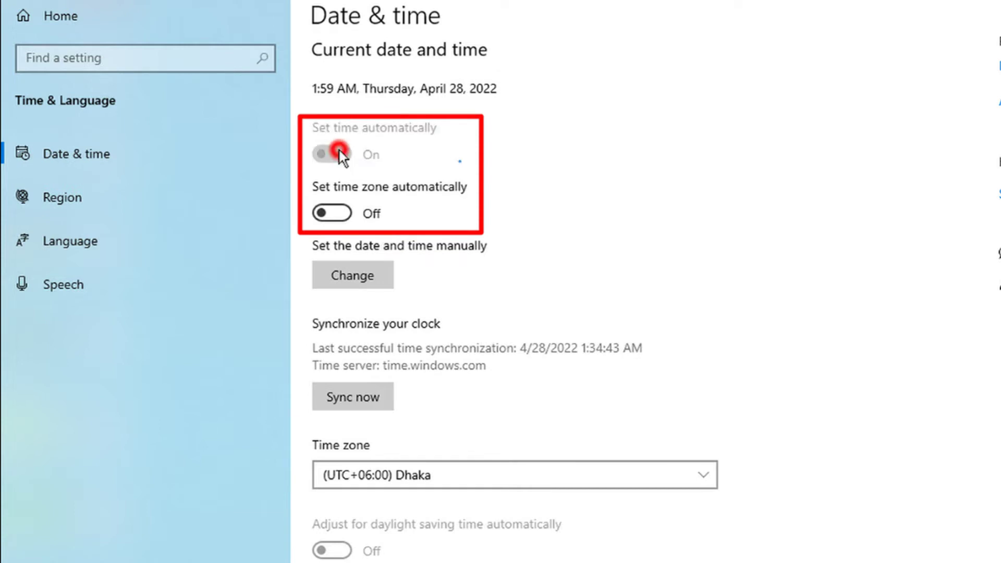
left_click(332, 213)
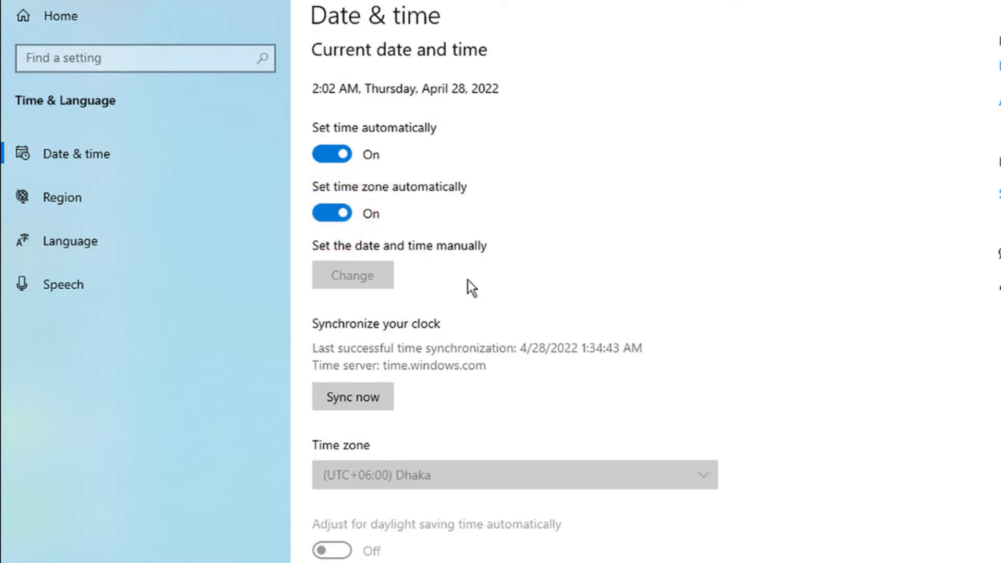
Open the Region settings and choose Bangladesh as the country or region
left_click(78, 202)
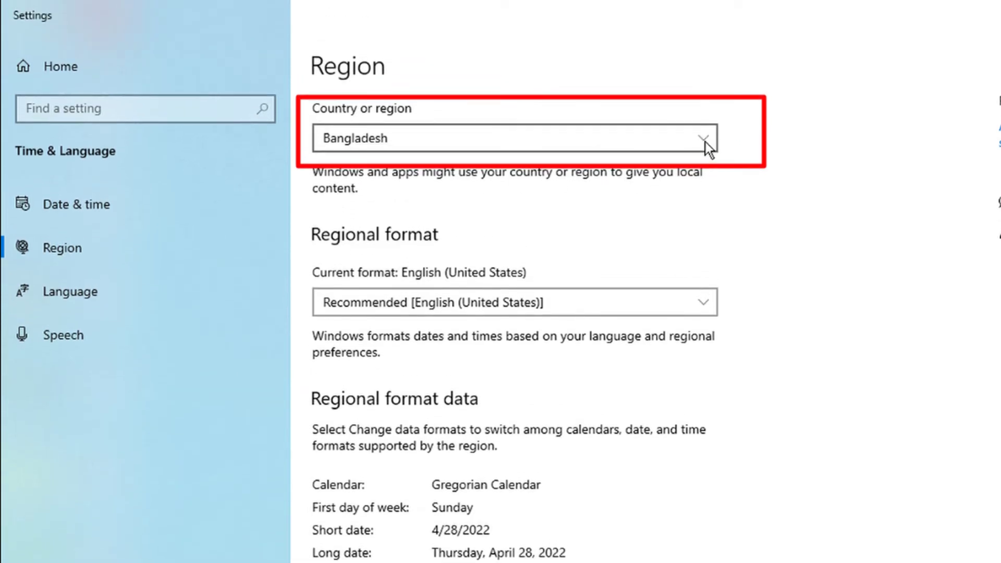
left_click(706, 142)
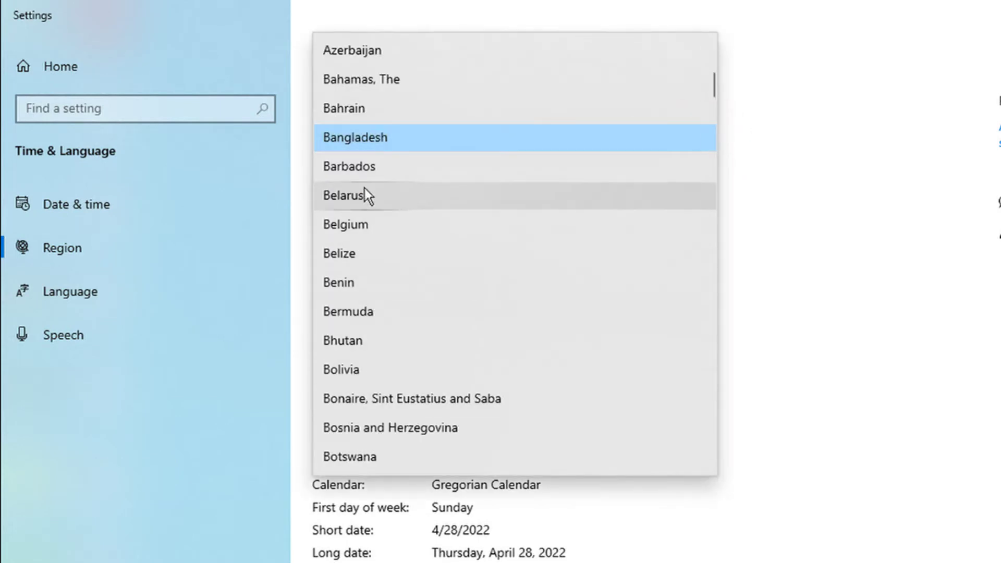
left_click(382, 140)
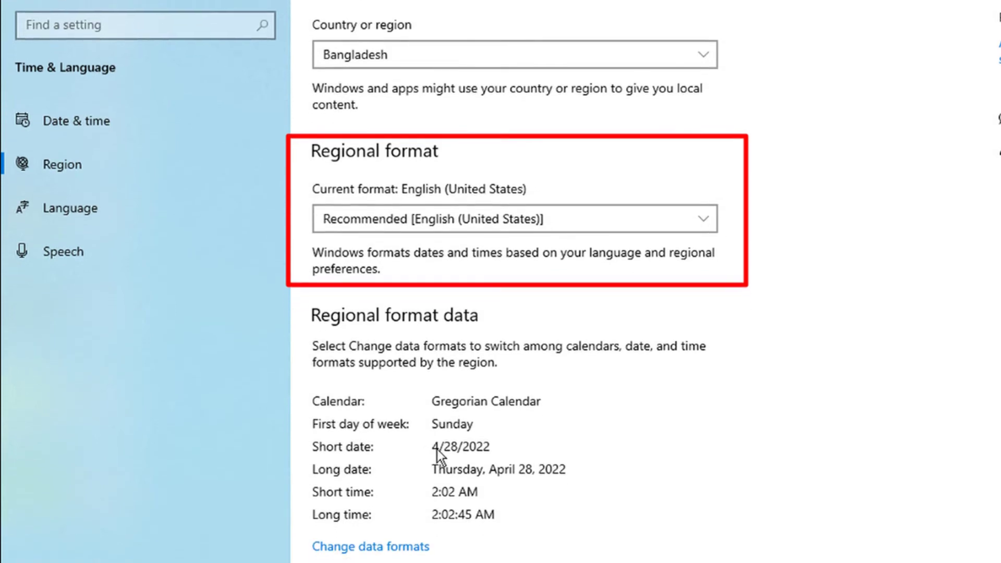
Set the regional format to Recommended [English (United States)] and close the Settings window
left_click(436, 450)
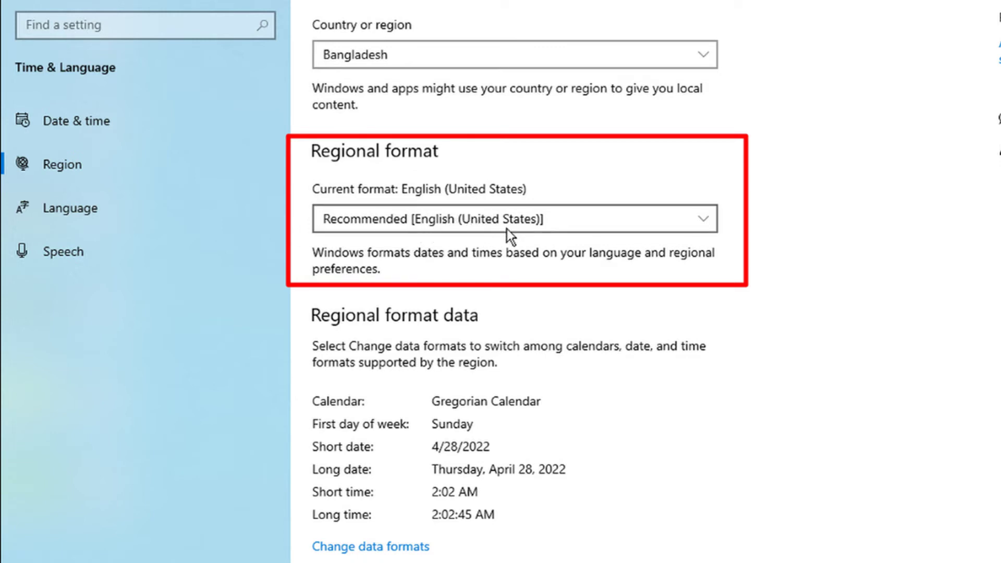
left_click(704, 221)
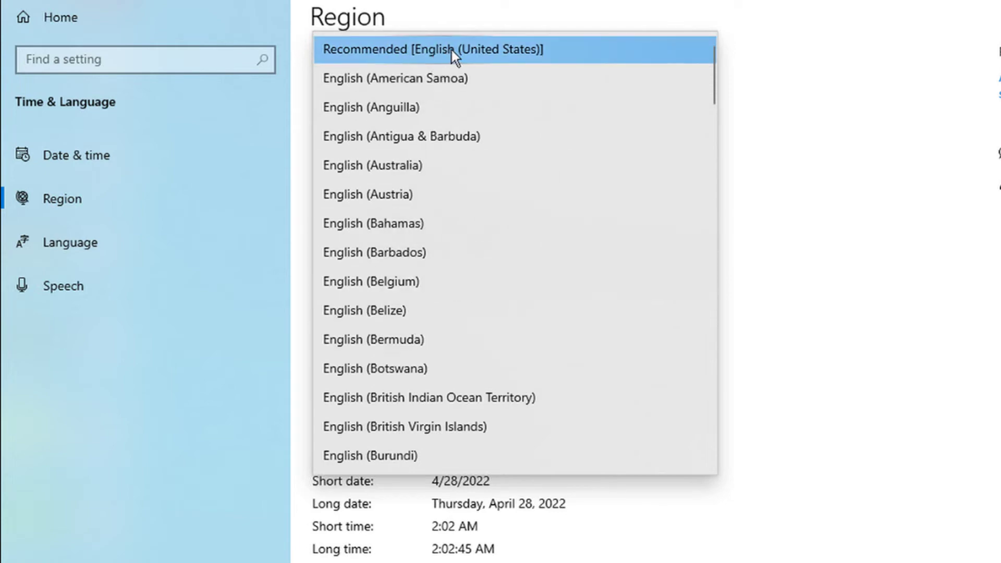
left_click(500, 50)
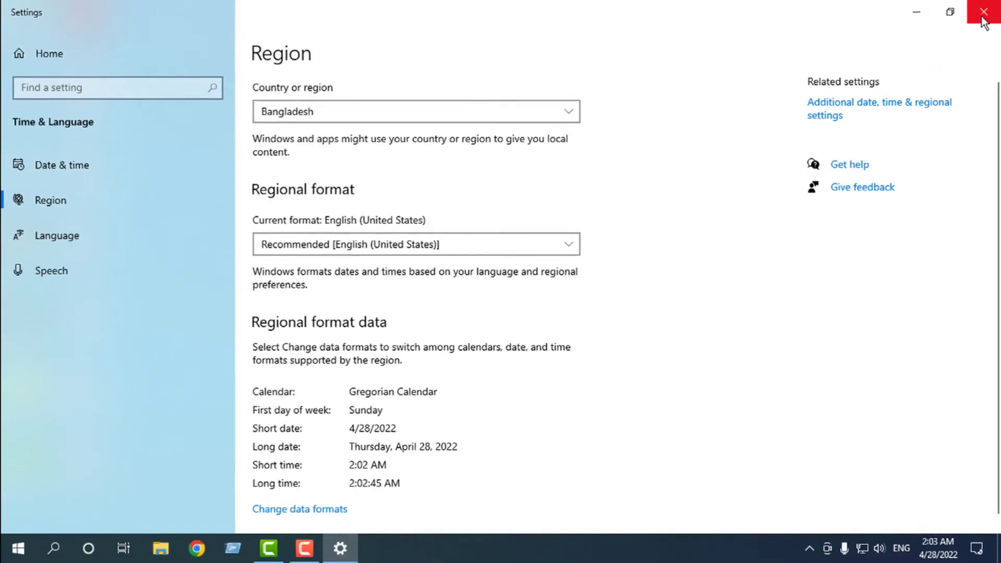
left_click(983, 18)
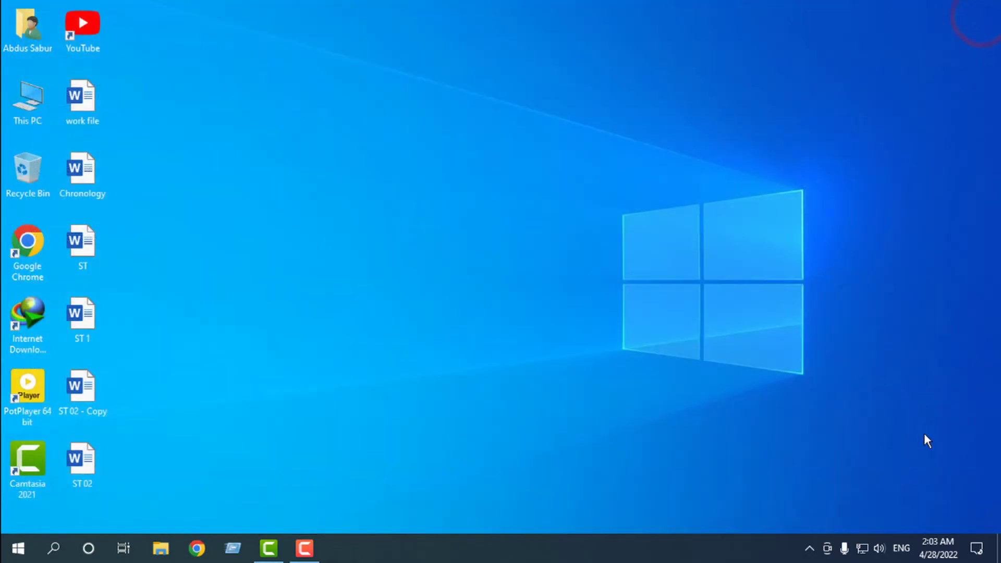
mouse_move(931, 556)
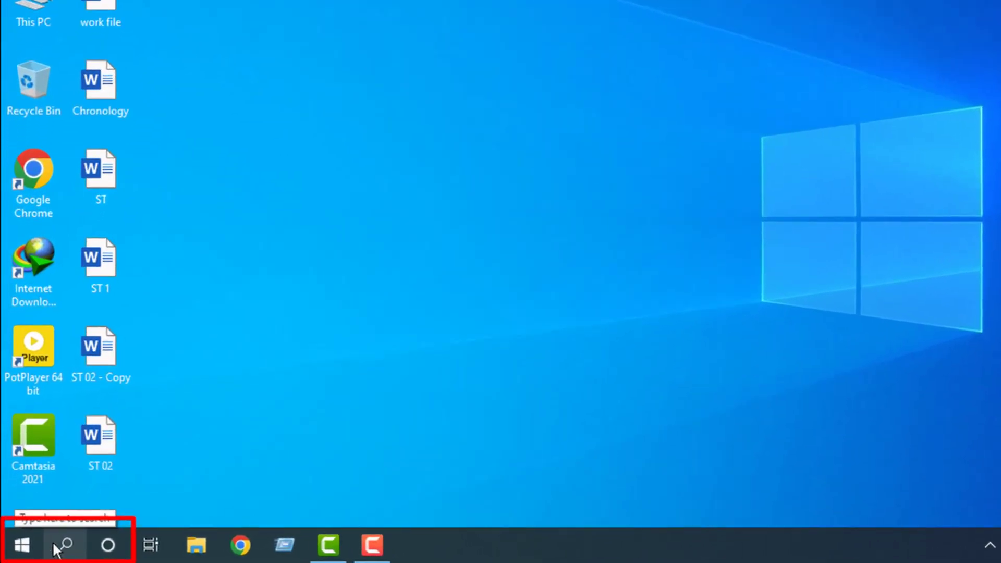
Search Windows for "time", open the Date & time settings page, and close it again
left_click(67, 547)
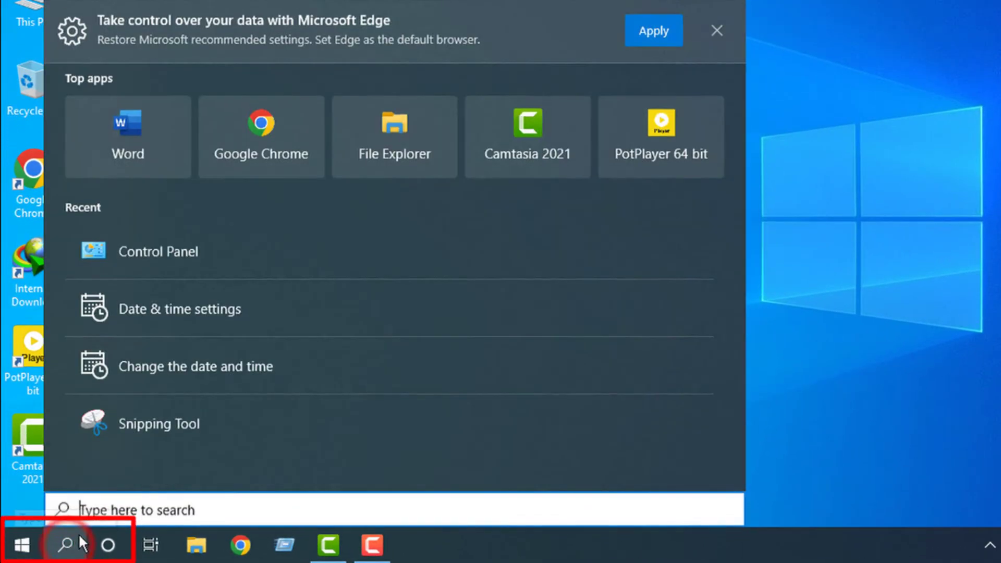
left_click(111, 510)
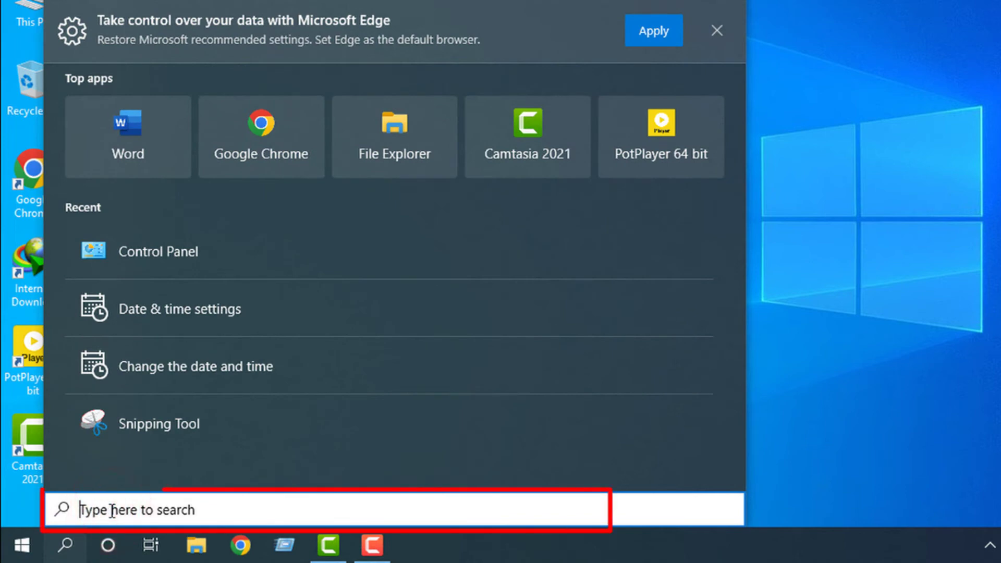
type("time")
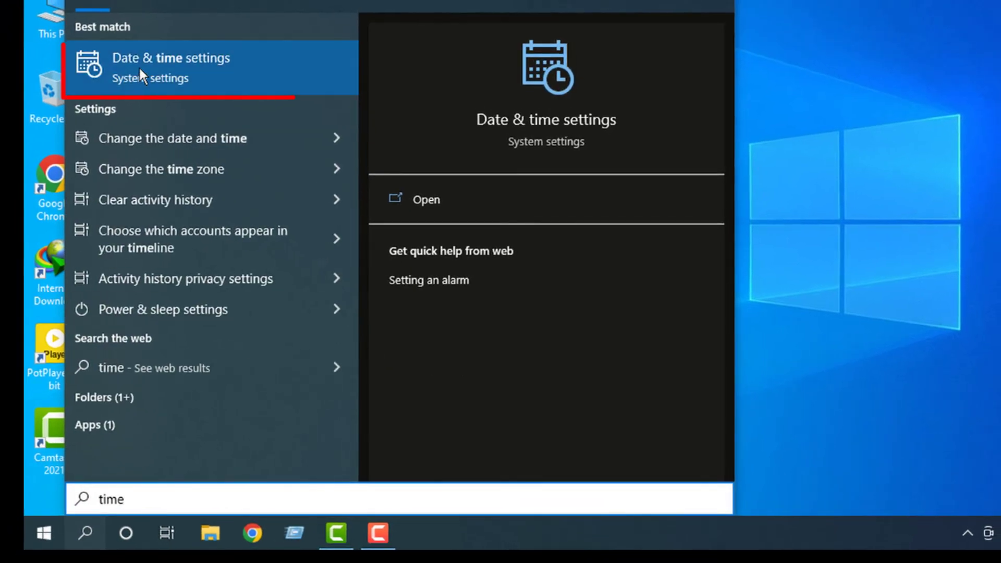
left_click(202, 62)
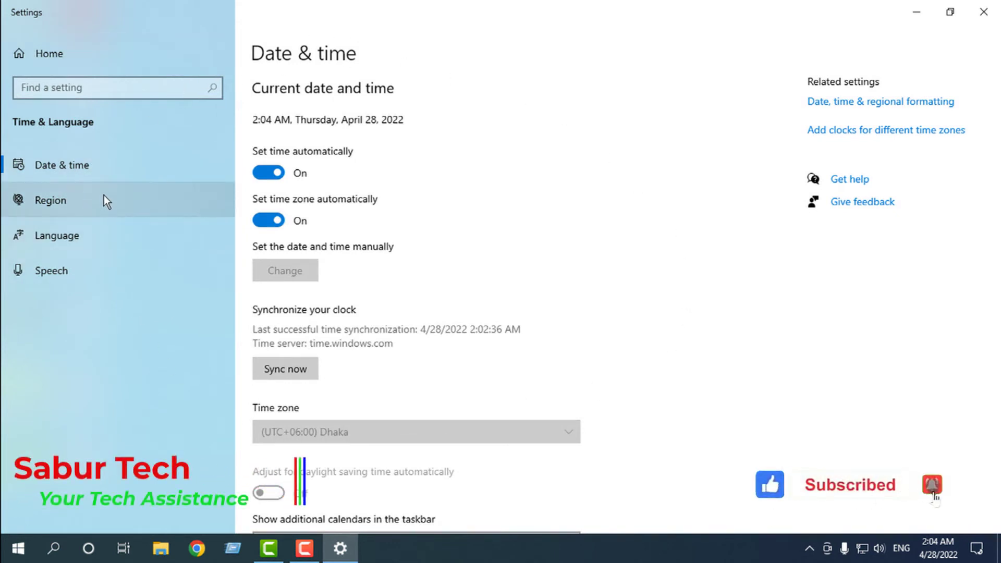
left_click(984, 11)
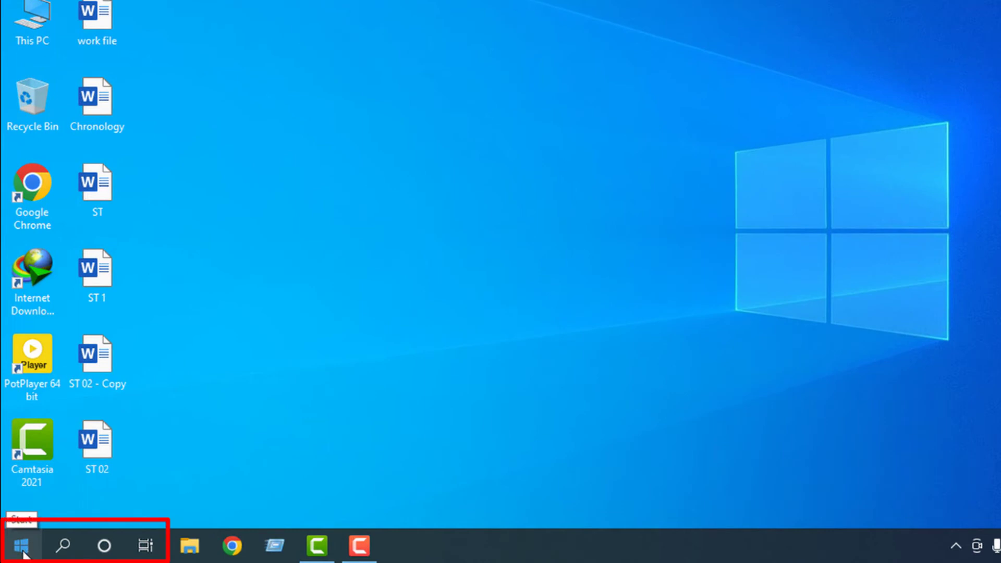
Open the Time & Language section of Windows Settings from Start, and close the Settings window
left_click(23, 553)
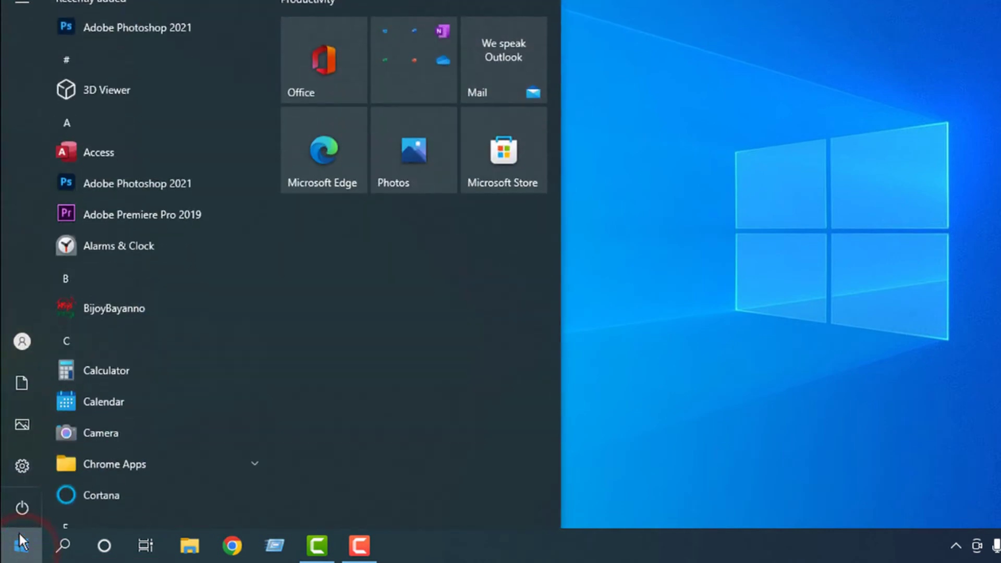
mouse_move(23, 442)
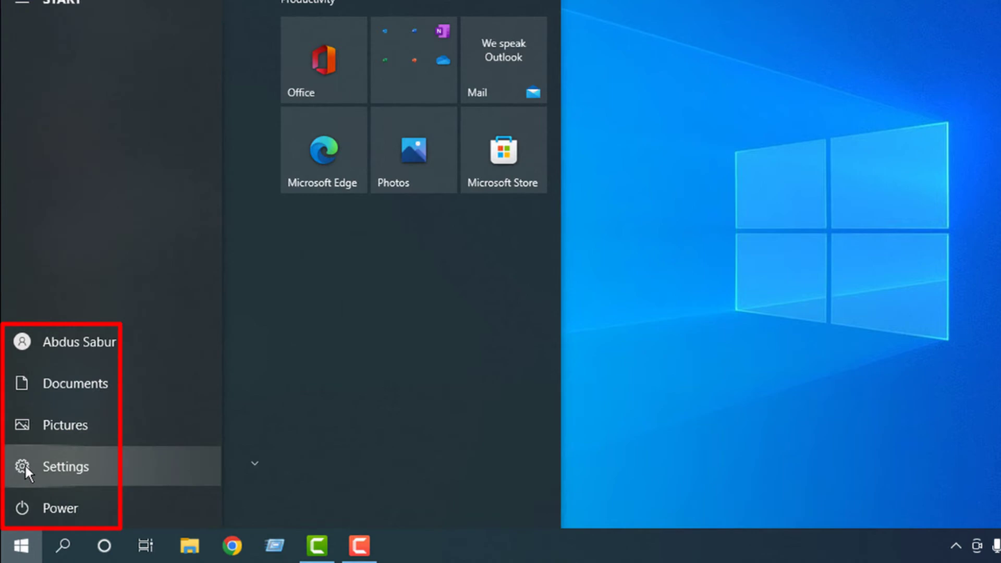
left_click(24, 464)
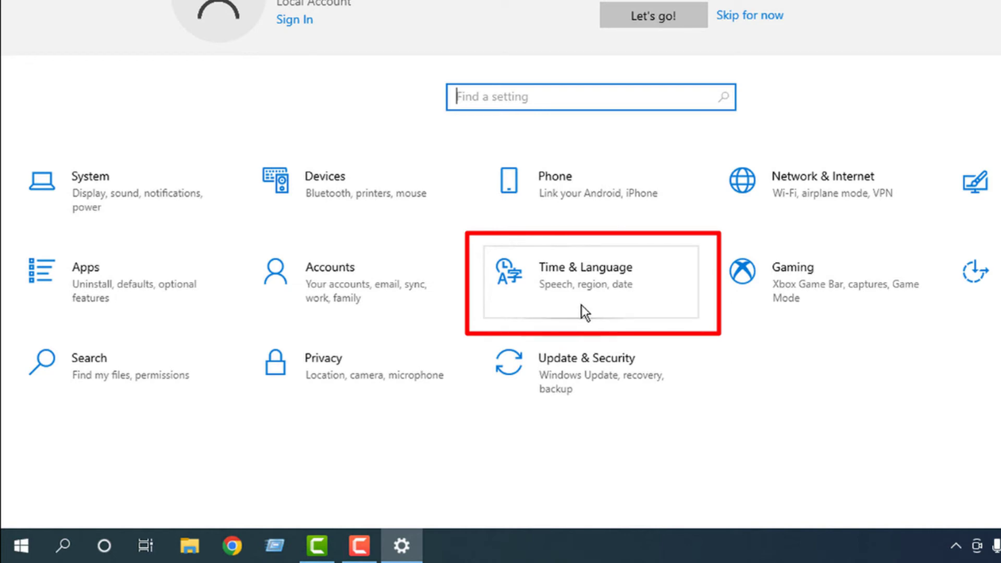
left_click(597, 270)
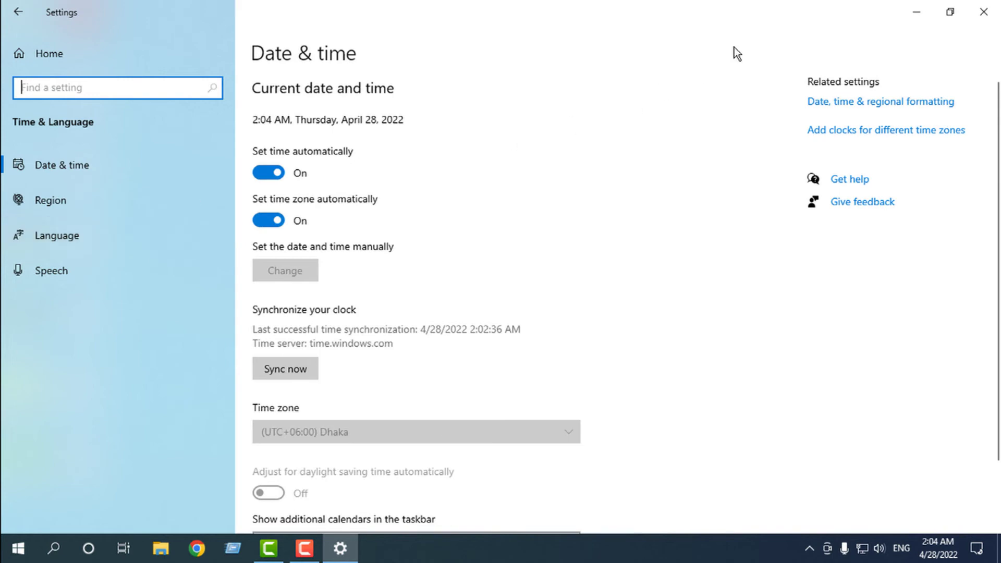
left_click(984, 12)
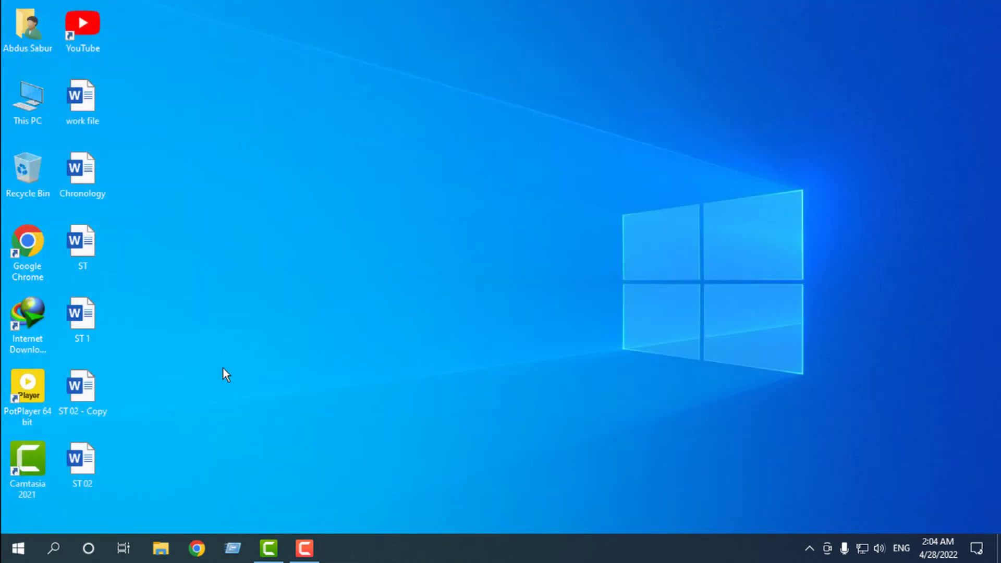
Search Windows for "con" and open Control Panel
left_click(53, 547)
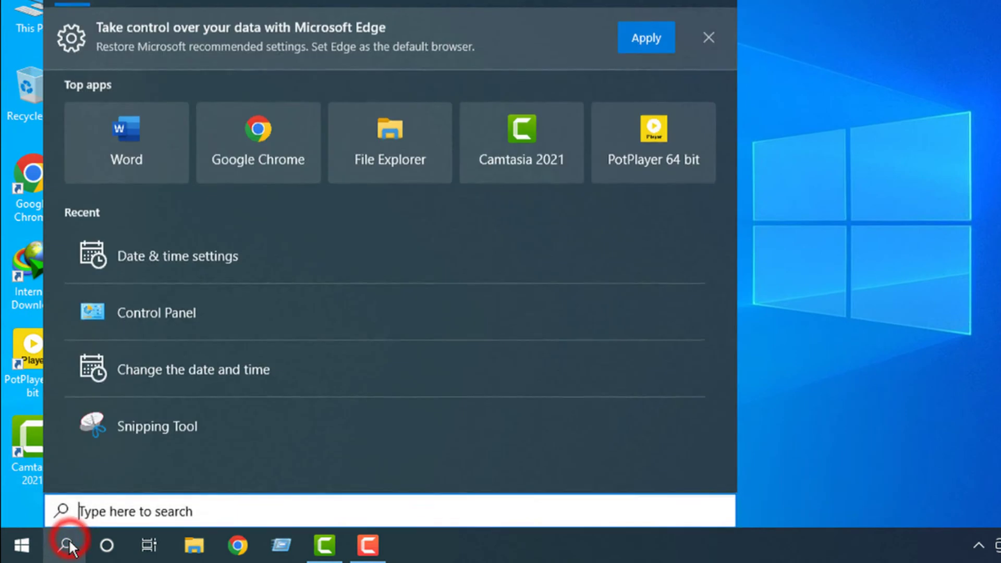
left_click(116, 509)
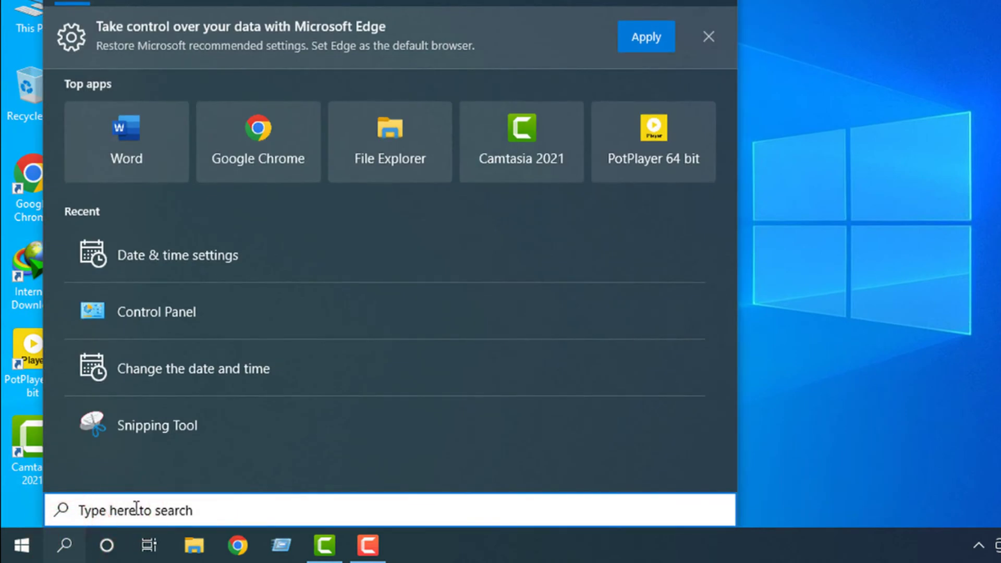
type("con")
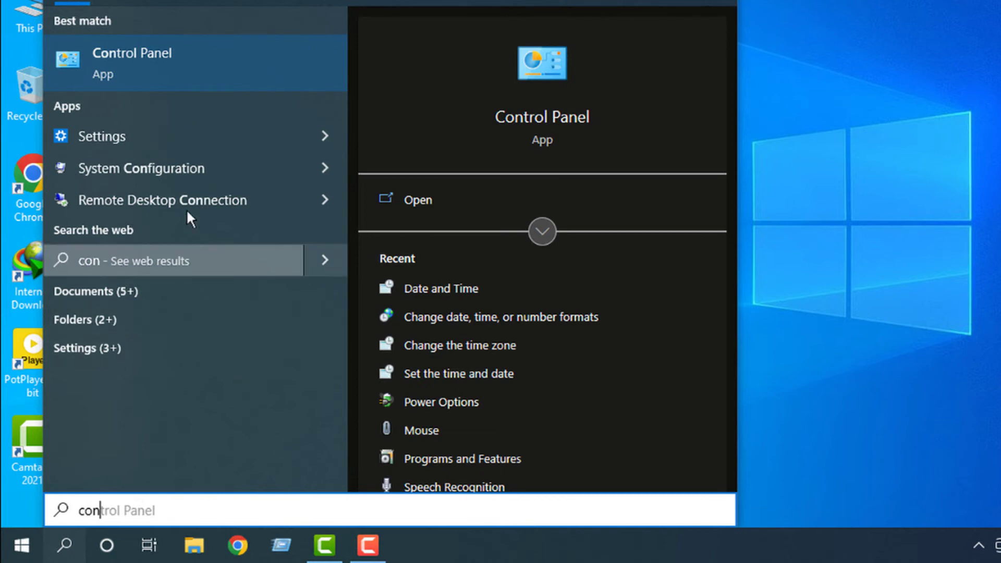
left_click(192, 56)
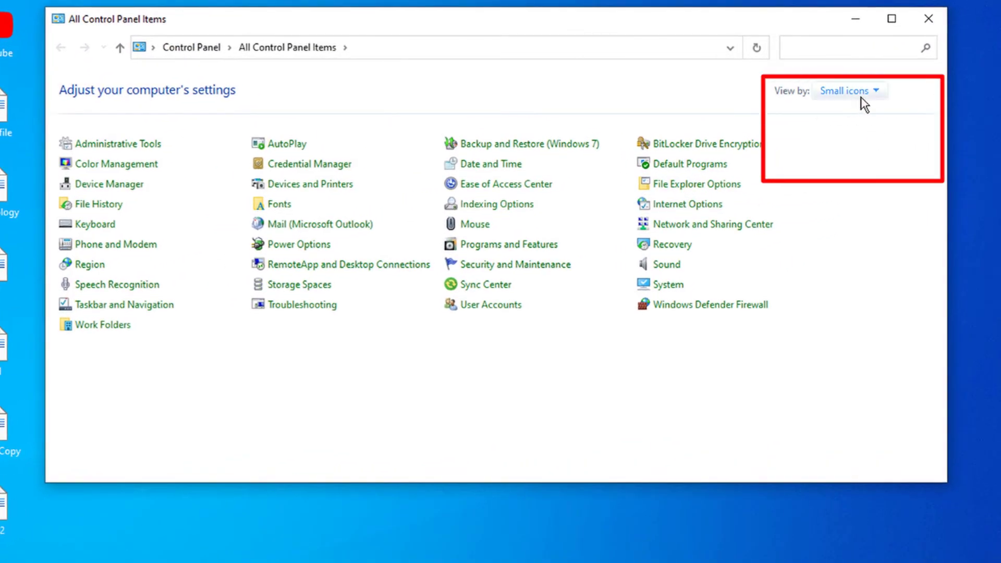
Switch the Control Panel view to Category and back to Small icons
left_click(875, 91)
left_click(884, 114)
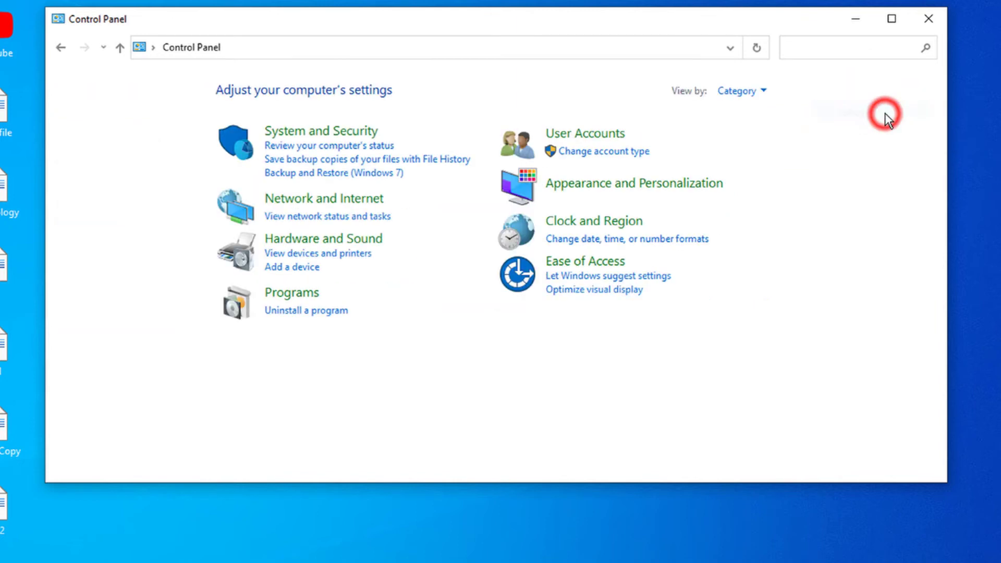
left_click(764, 90)
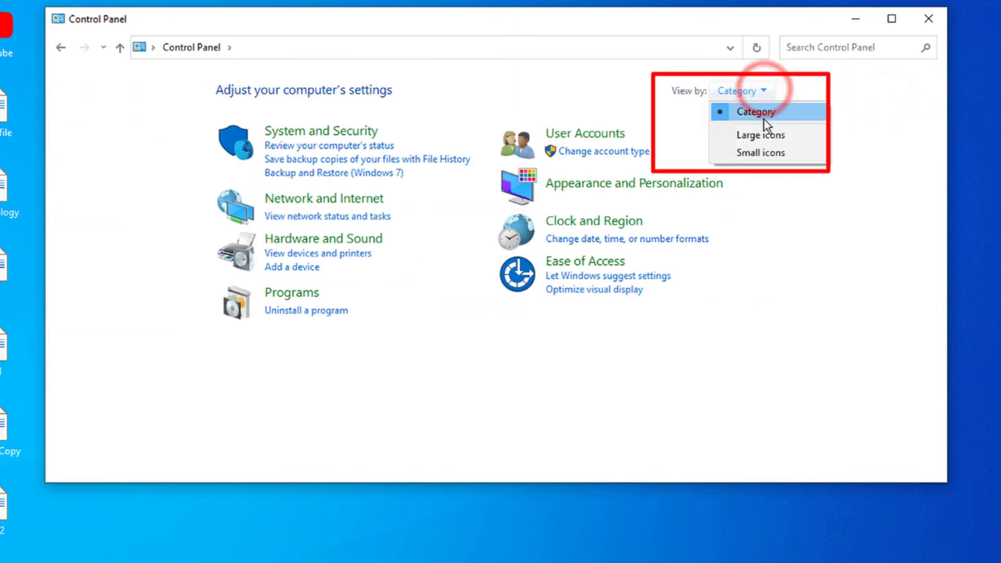
left_click(766, 152)
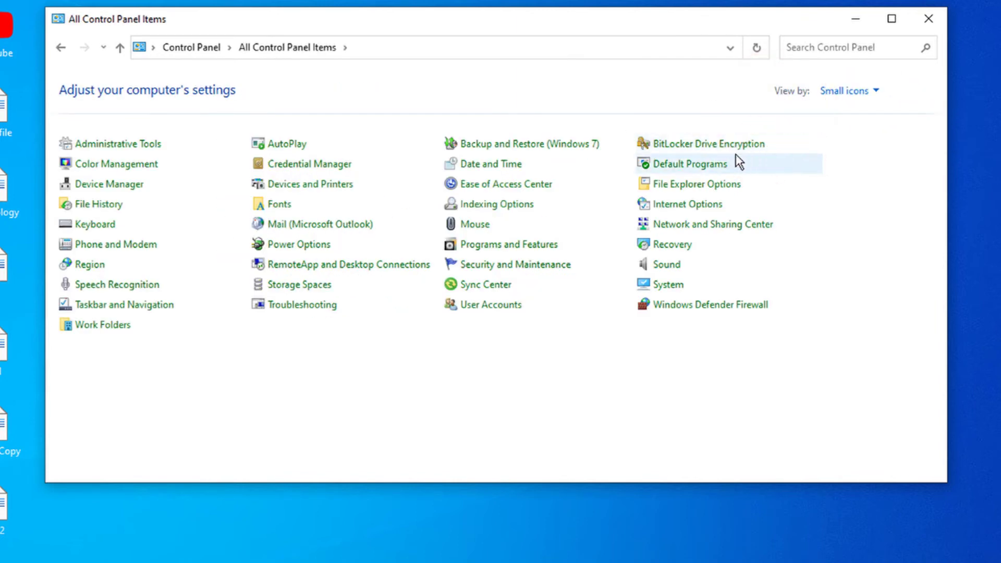
Open the manual date and time settings from Control Panel's Date and Time item and set the hour to 2
left_click(516, 167)
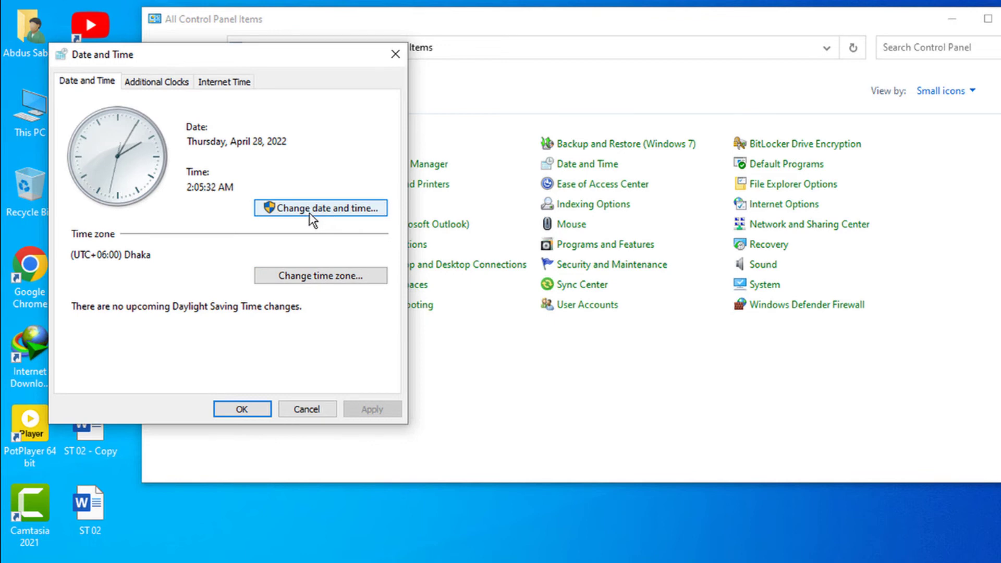
left_click(322, 207)
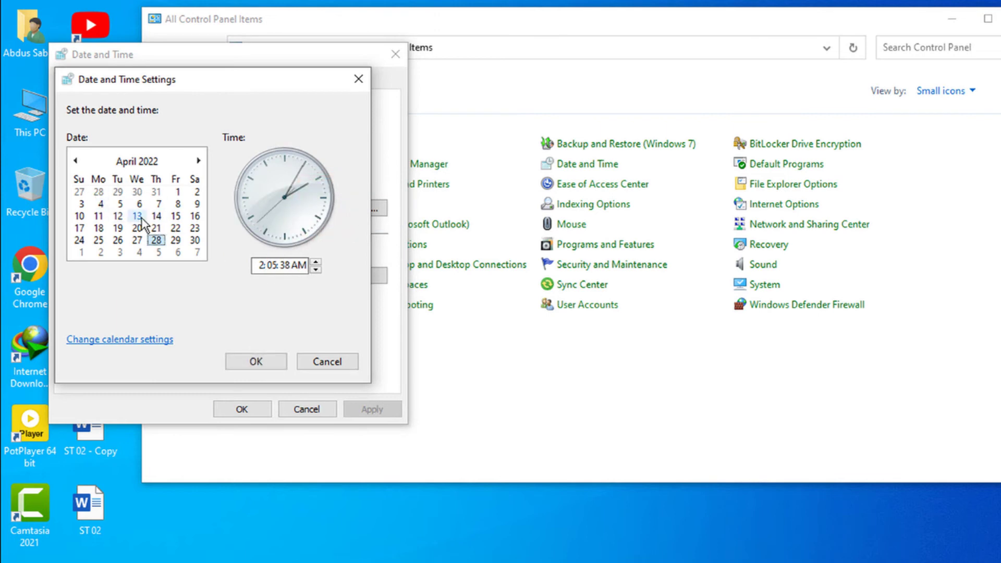
left_click(266, 266)
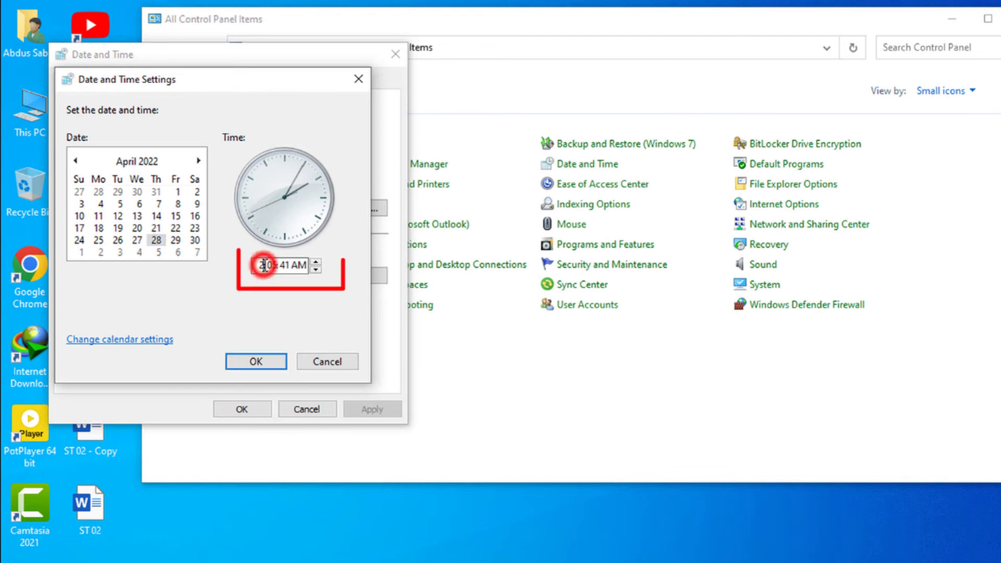
left_click(317, 262)
left_click(270, 267)
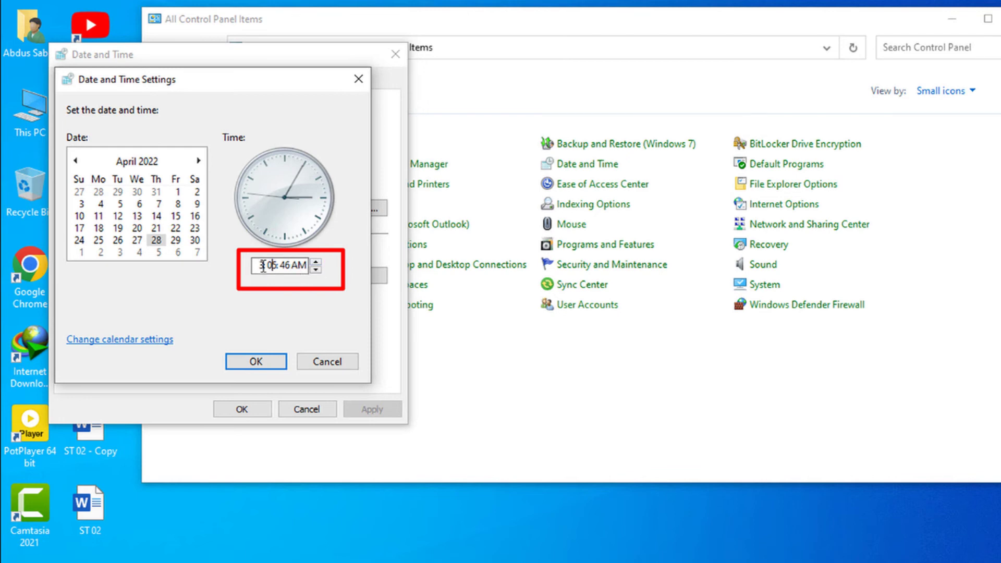
left_click(263, 267)
left_click(317, 262)
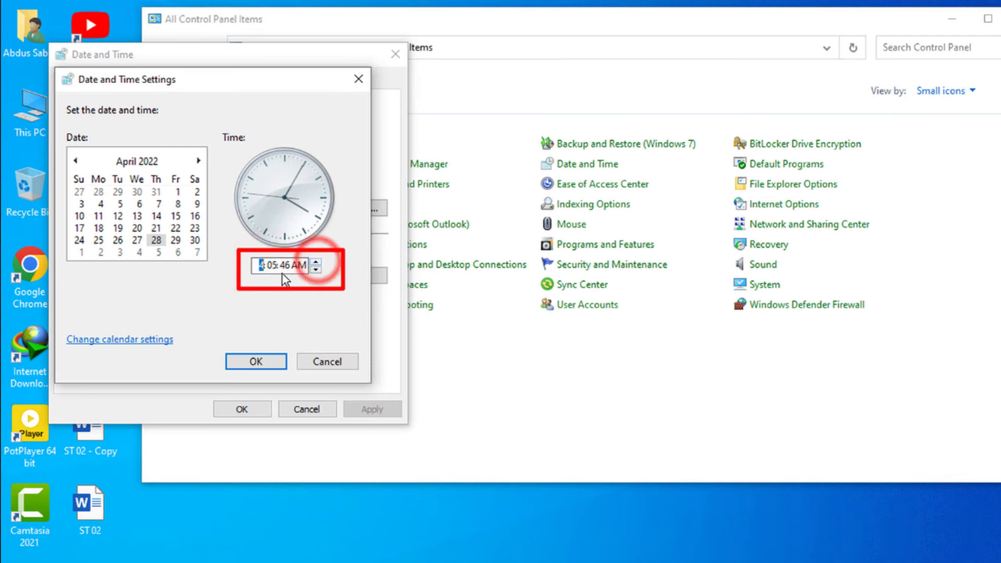
left_click(317, 270)
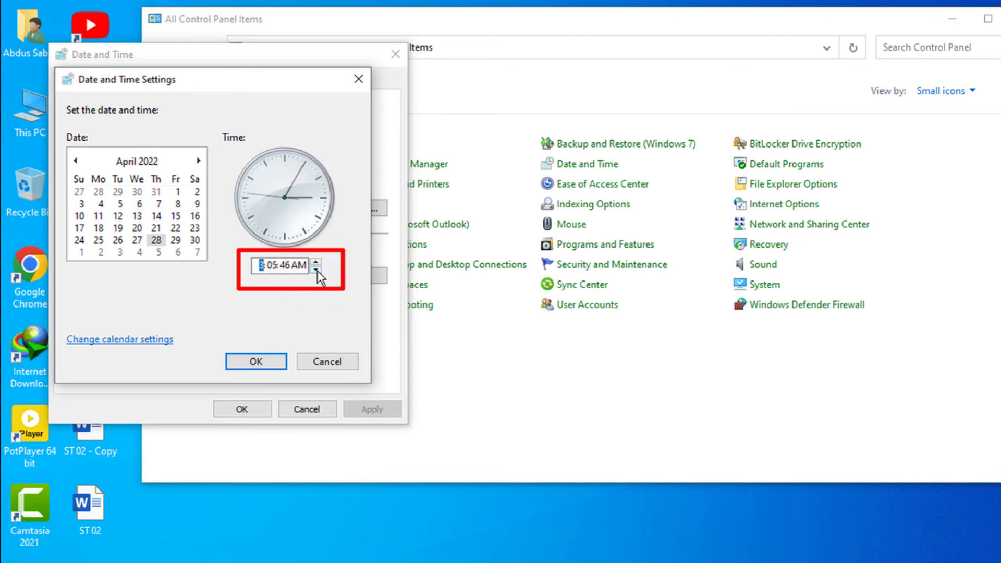
left_click(317, 270)
left_click(273, 296)
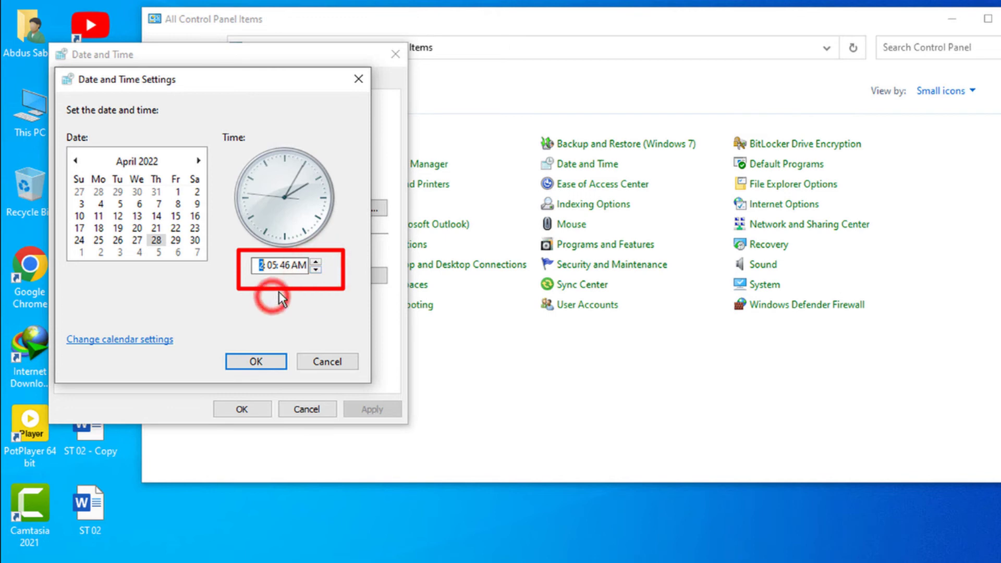
Set the AM/PM part of the manual time to AM
left_click(272, 266)
left_click(293, 269)
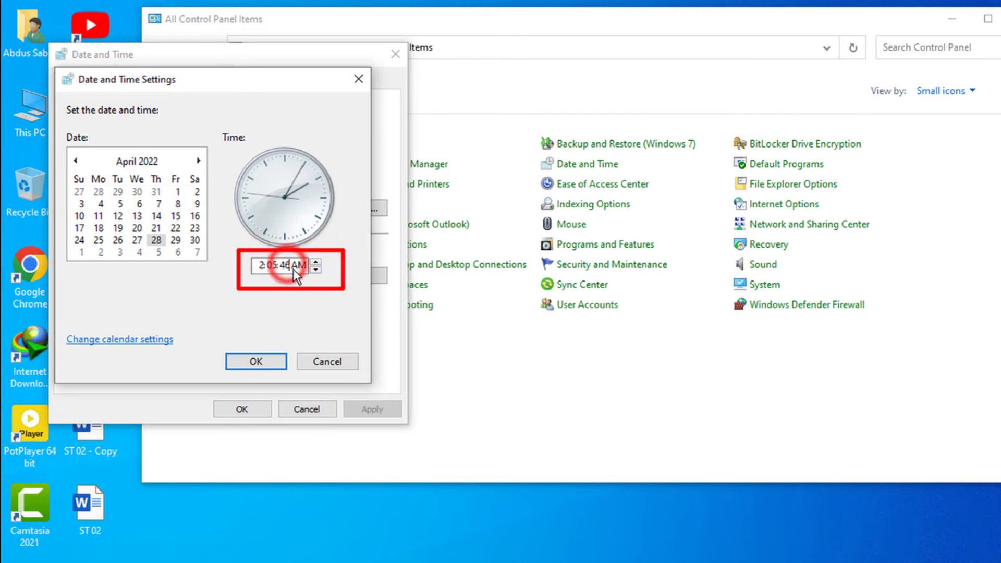
left_click(298, 262)
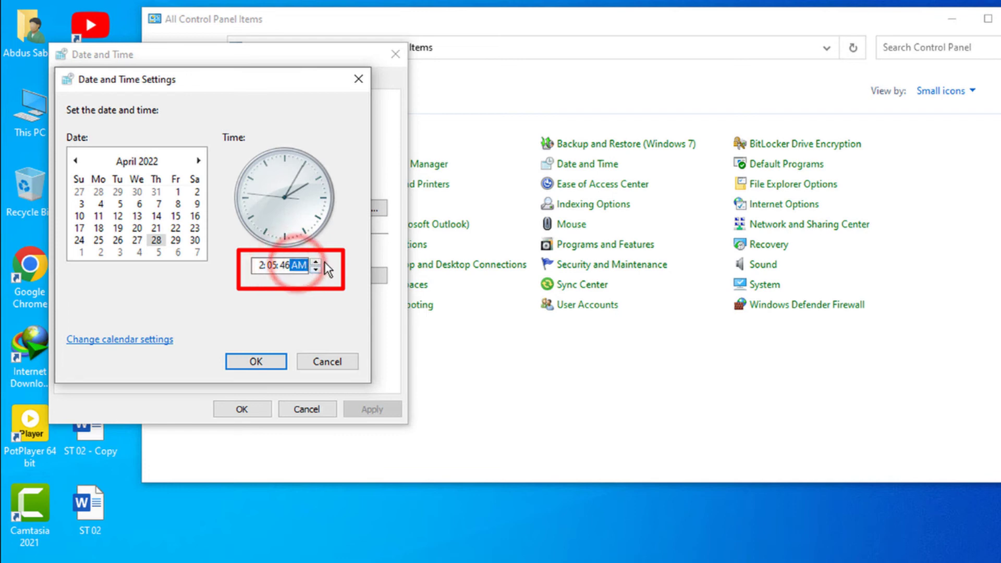
left_click(316, 262)
left_click(318, 271)
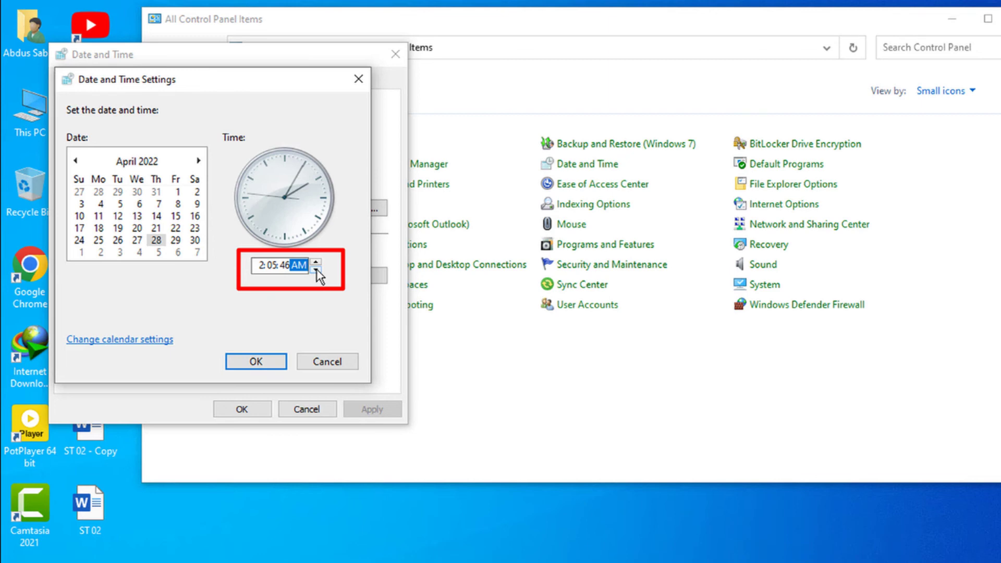
left_click(310, 286)
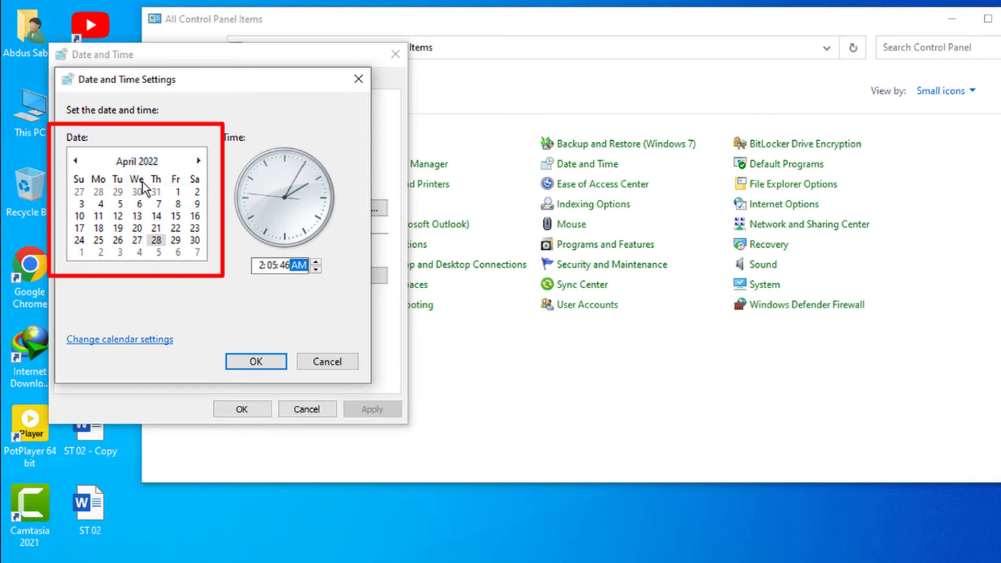
Choose April 28, 2022 in the calendar and confirm the date and time settings
left_click(198, 160)
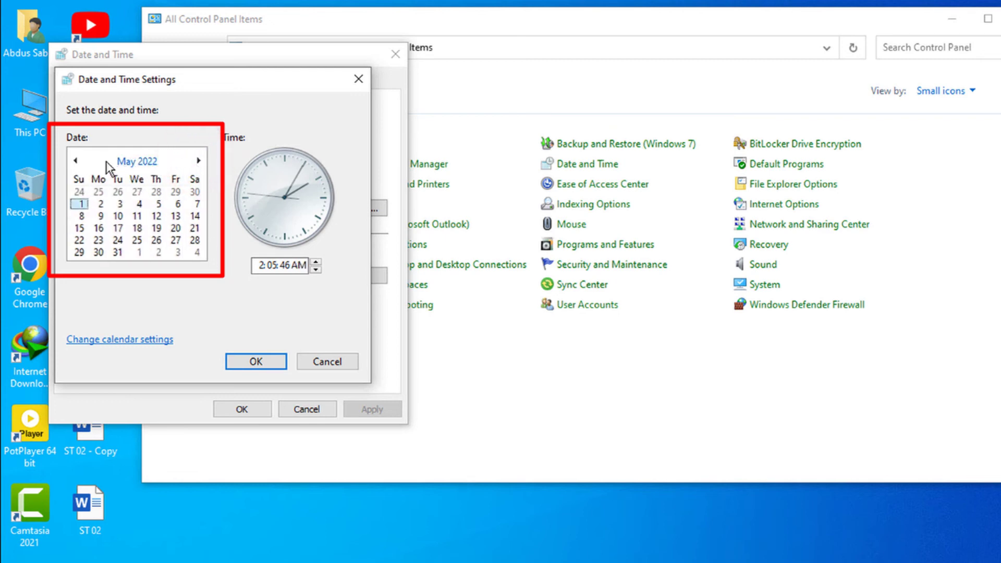
left_click(76, 159)
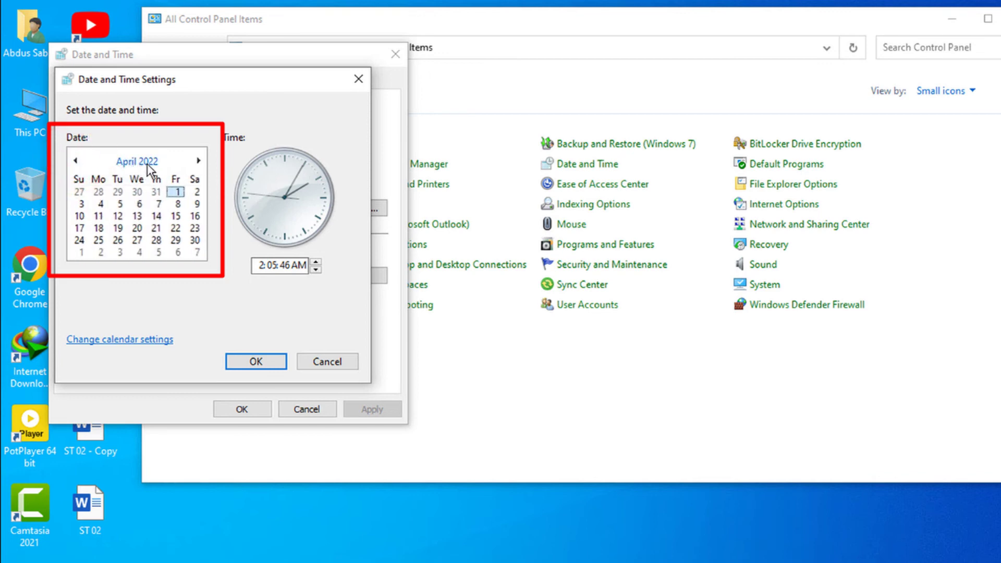
left_click(159, 240)
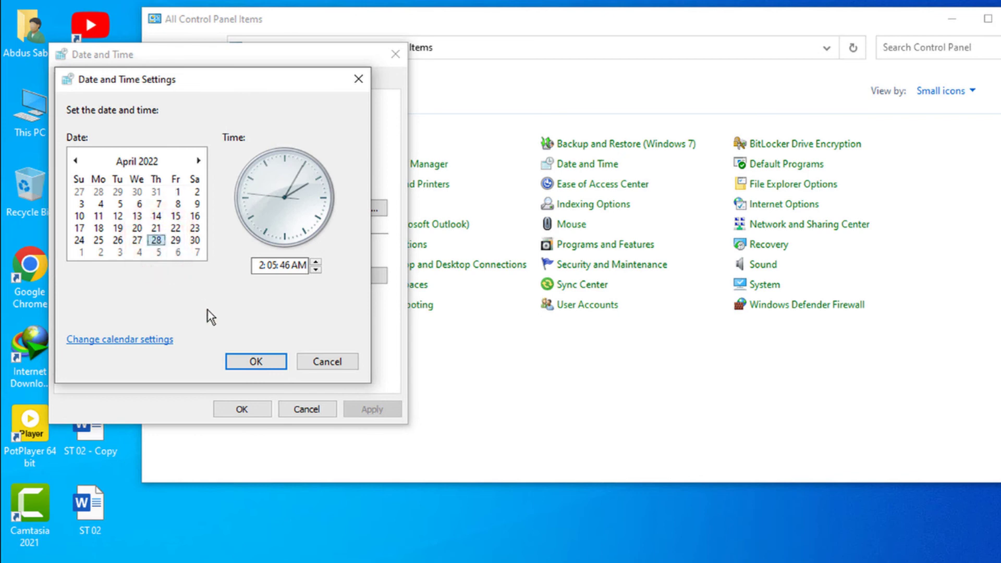
left_click(261, 359)
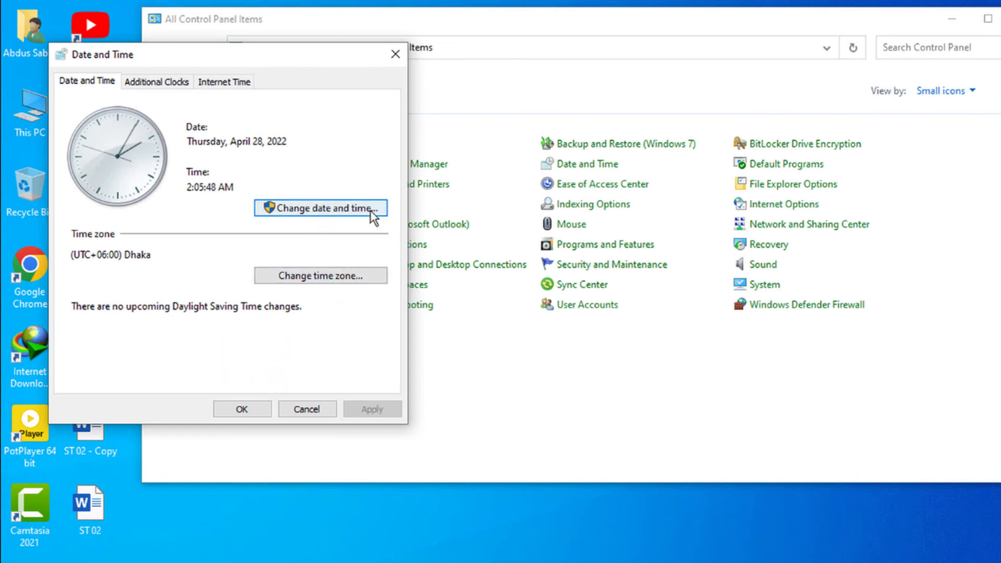
Set the time zone to (UTC+06:00) Dhaka, confirm the Date and Time dialog, and close Control Panel
left_click(331, 275)
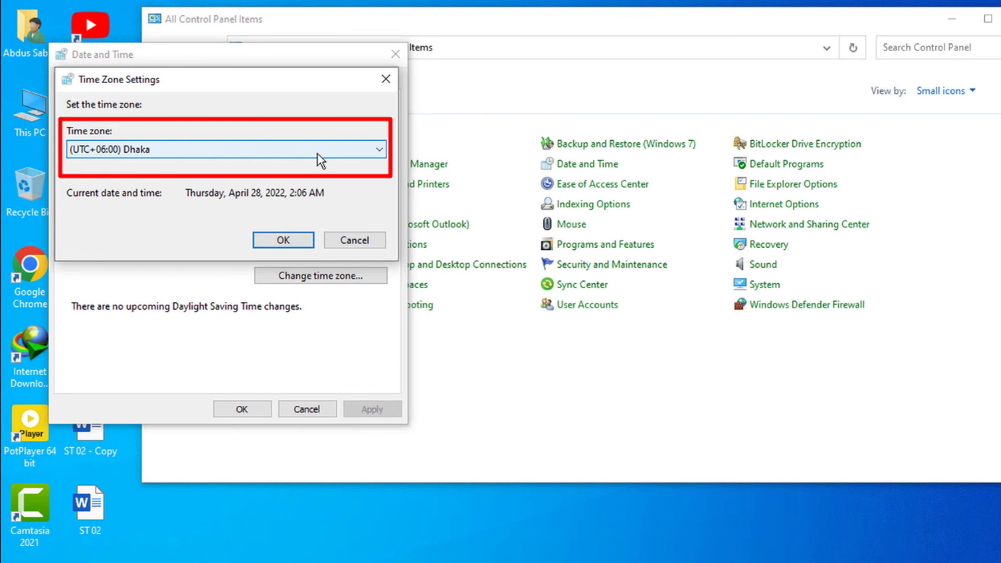
left_click(379, 150)
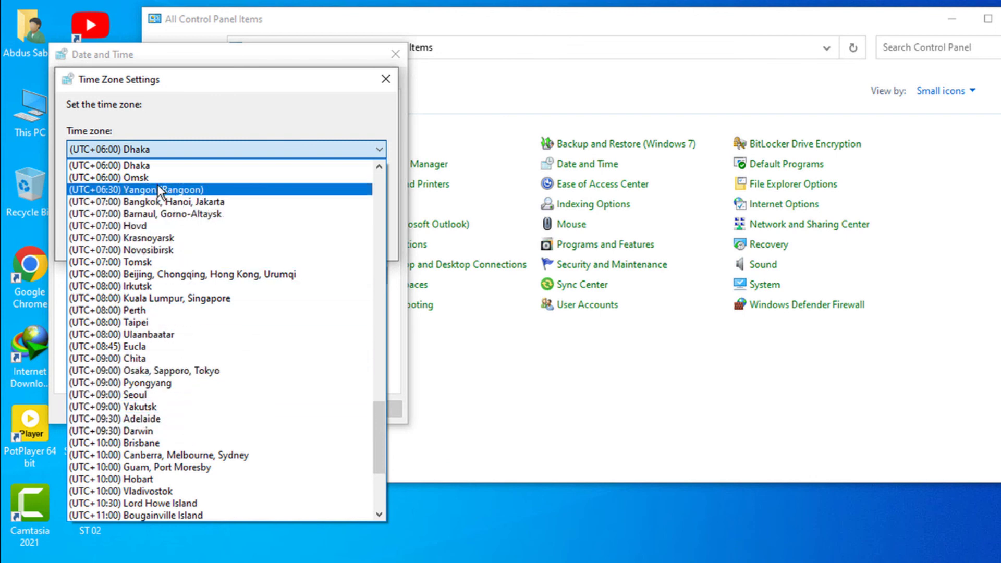
left_click(143, 165)
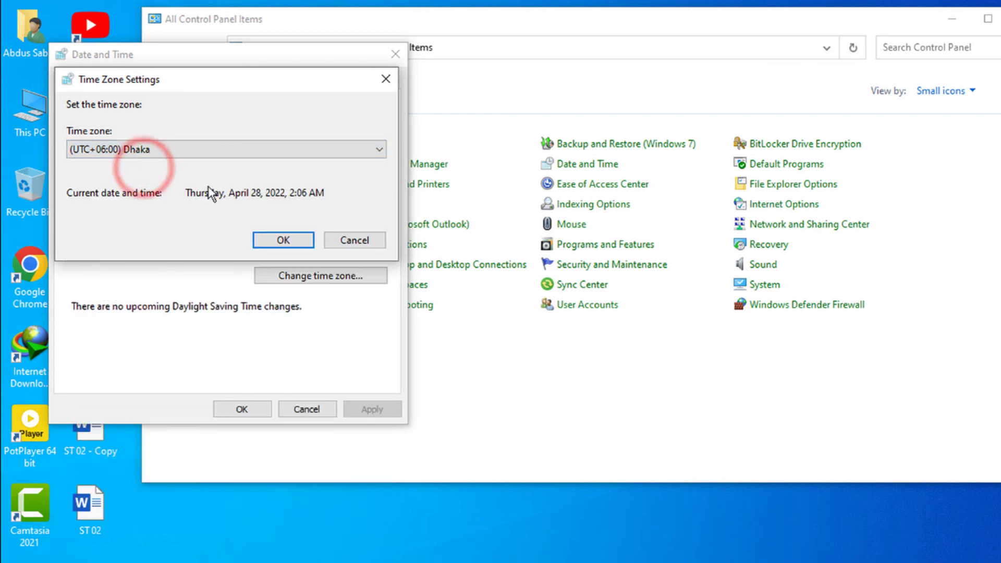
left_click(295, 239)
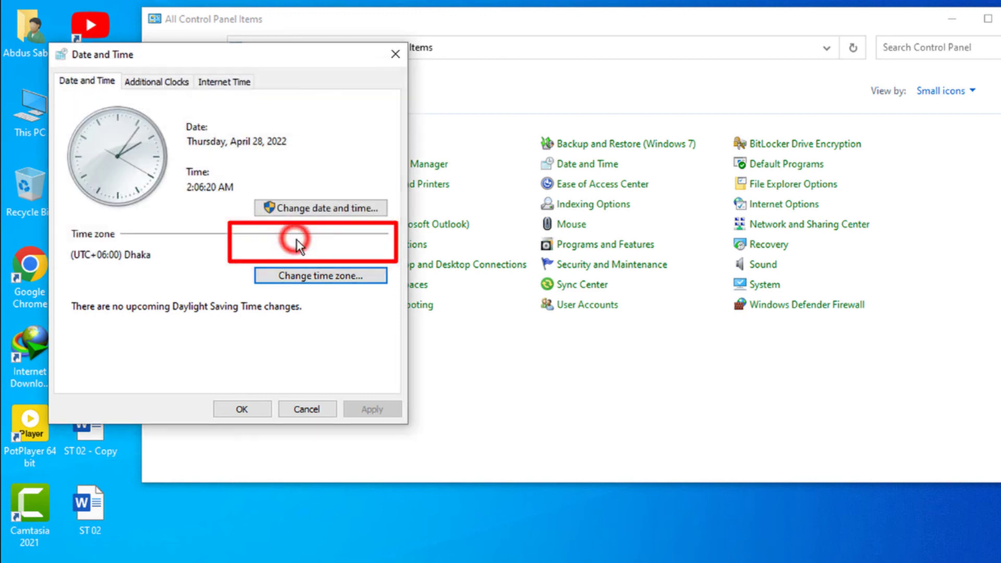
left_click(243, 410)
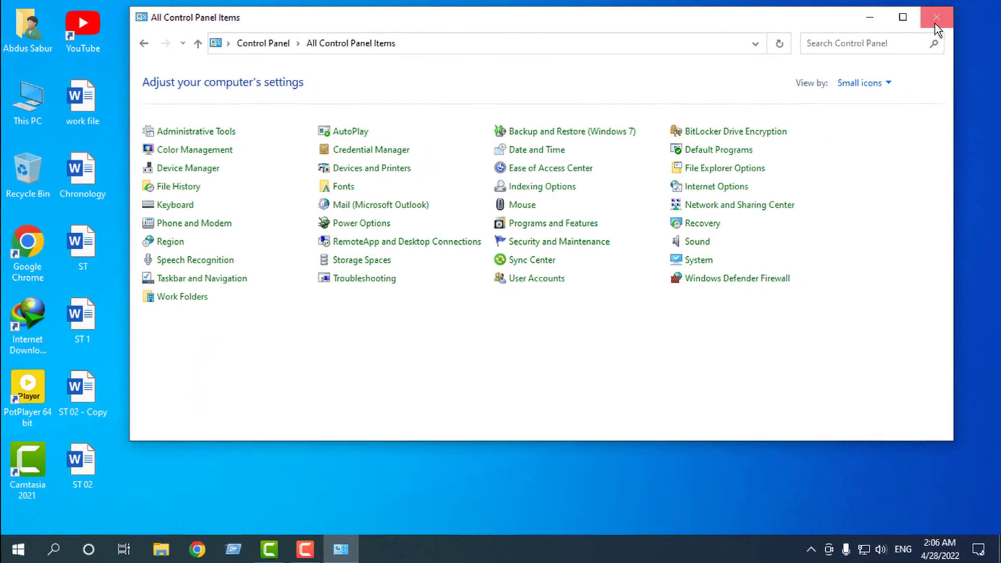
left_click(933, 23)
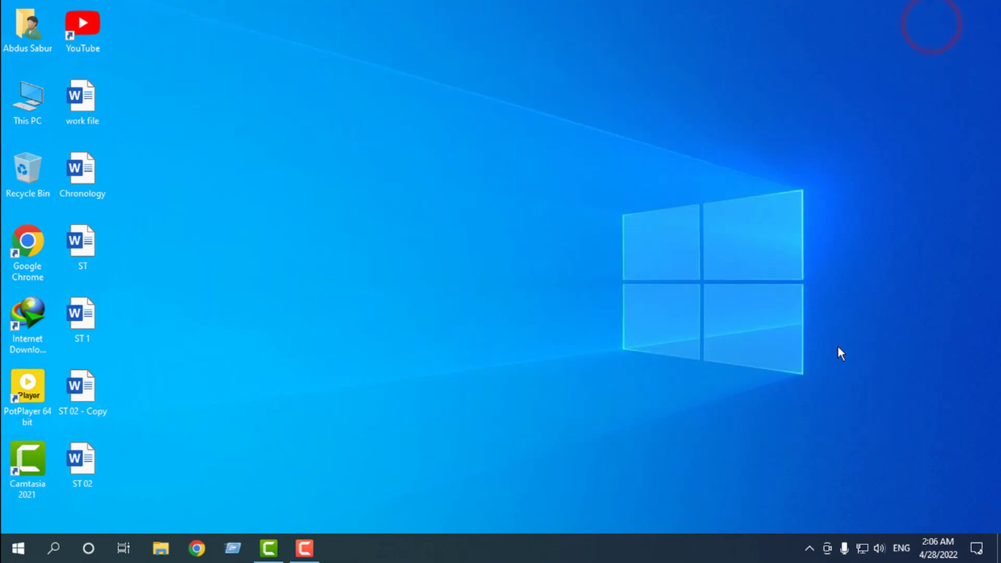
mouse_move(926, 543)
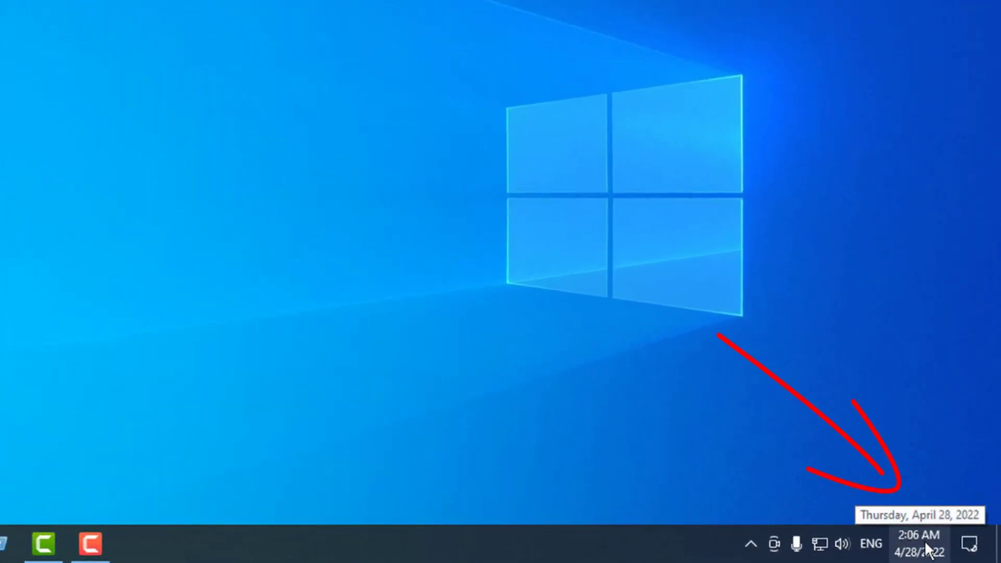